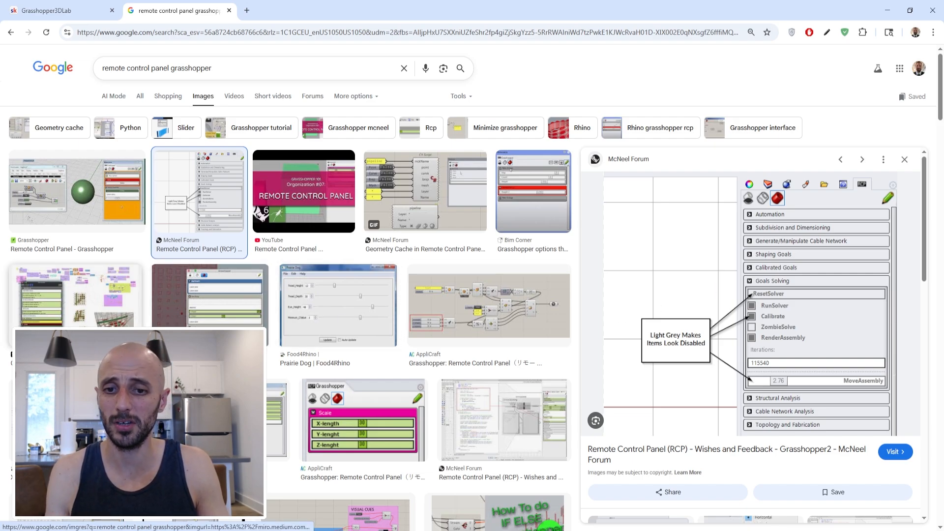
# Browse the image results for Grasshopper remote control panels and preview several example layouts from different sources.
pyautogui.click(77, 295)
pyautogui.scroll(-1, 398, 313)
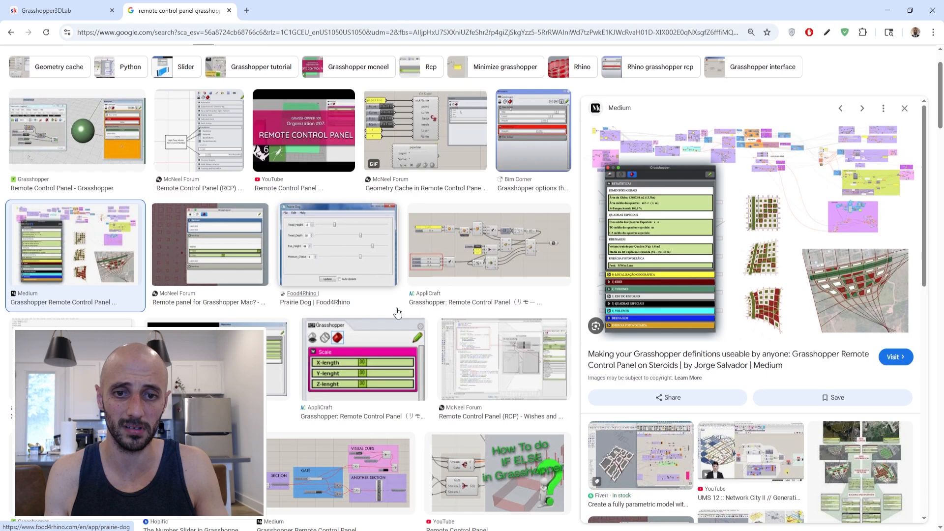
pyautogui.scroll(-3, 398, 313)
pyautogui.scroll(-3, 489, 317)
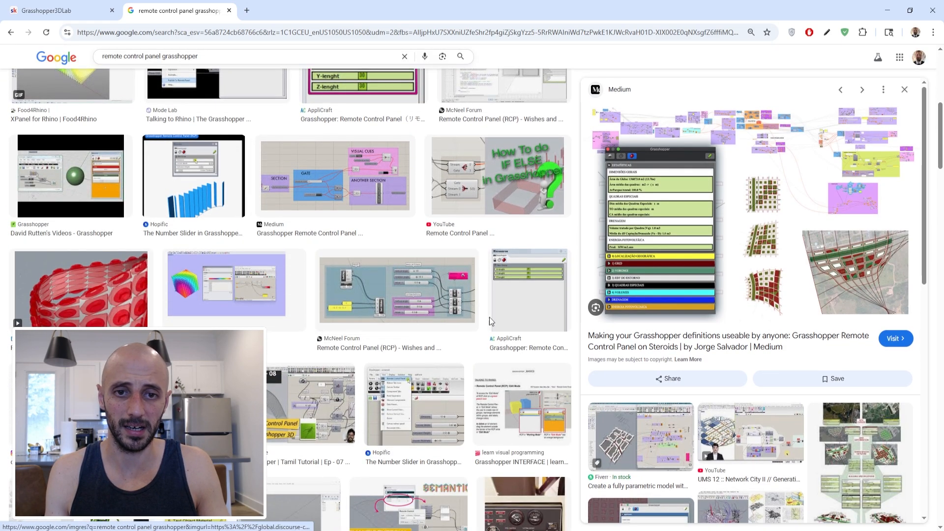
pyautogui.click(419, 411)
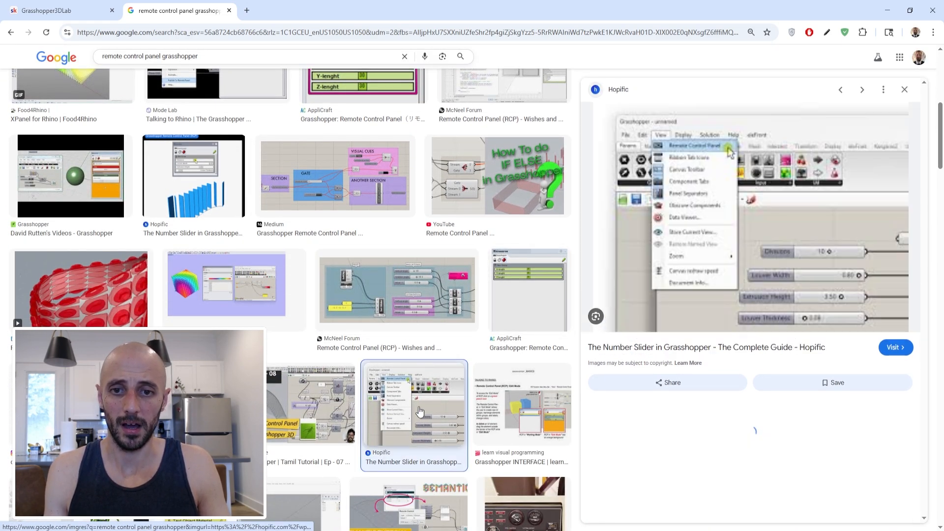
pyautogui.click(532, 268)
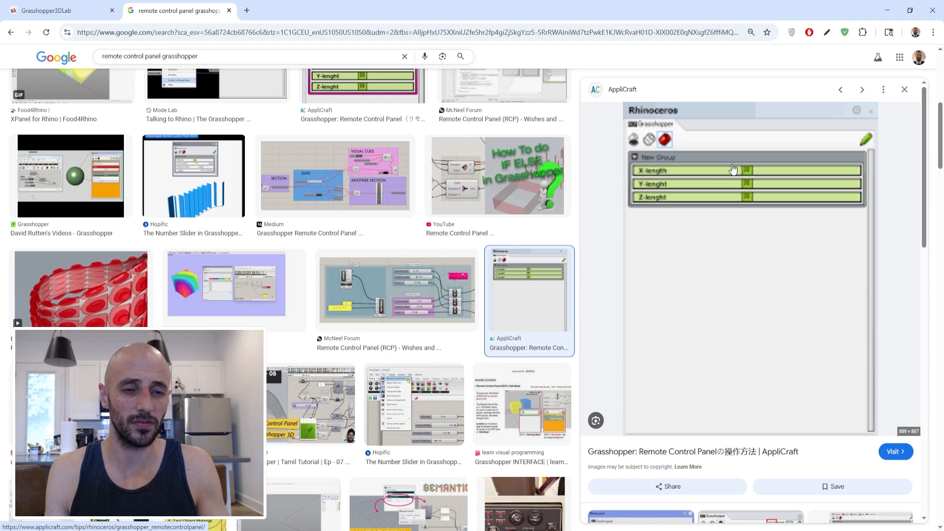
pyautogui.scroll(-6, 455, 341)
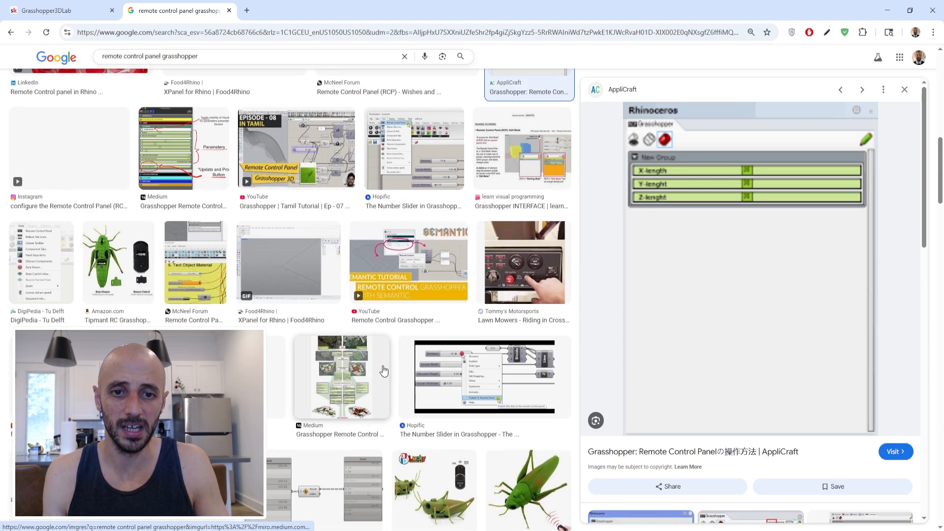
pyautogui.scroll(-3, 387, 366)
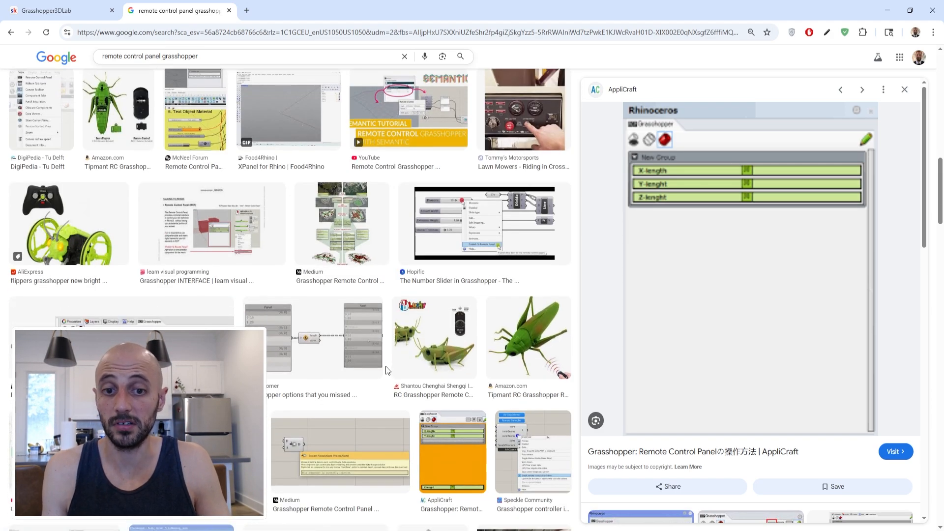
pyautogui.scroll(8, 386, 369)
pyautogui.scroll(7, 386, 371)
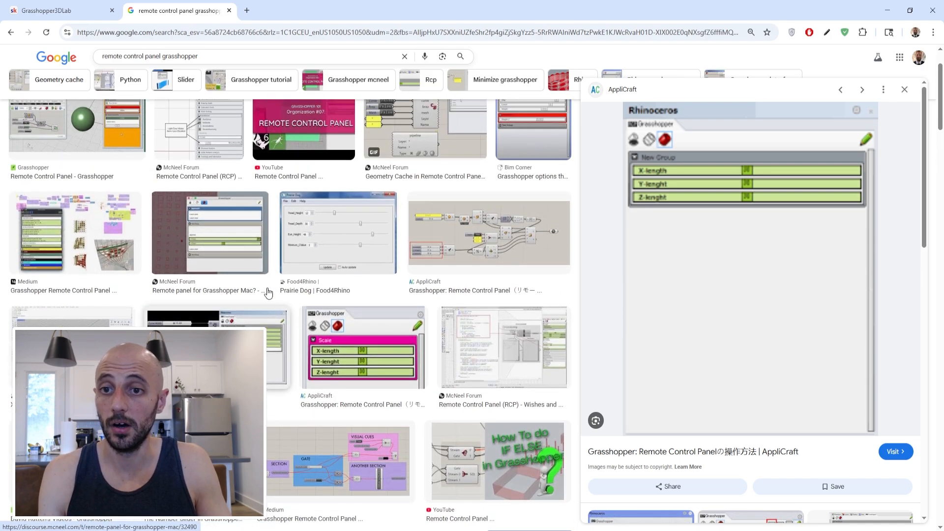
pyautogui.scroll(2, 268, 293)
pyautogui.click(216, 295)
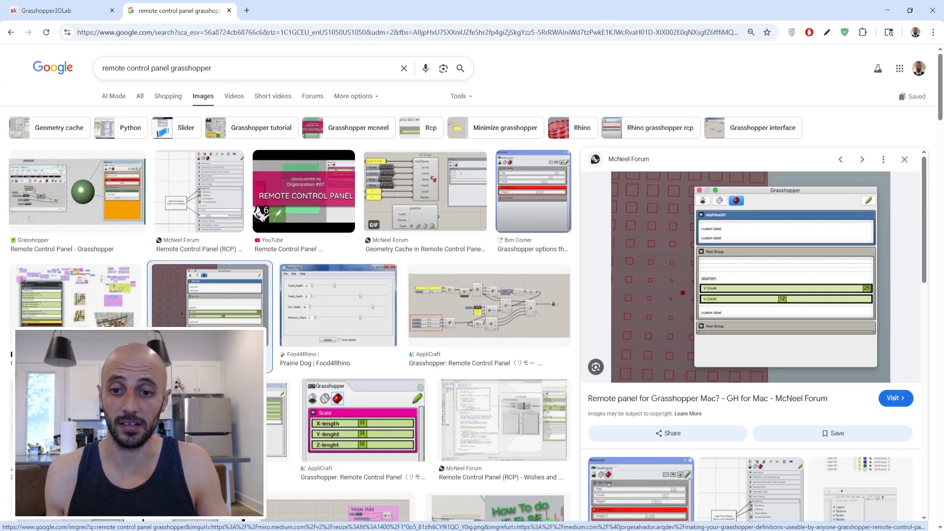
# Switch to Rhino and move the Grasshopper window clear of the model and the side panels.
pyautogui.click(367, 530)
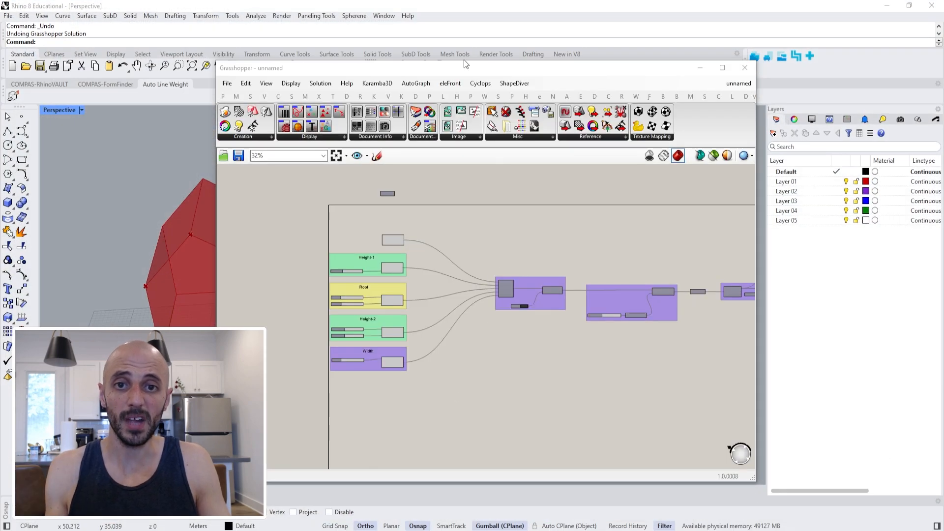
pyautogui.moveTo(449, 65); pyautogui.dragTo(593, 53)
pyautogui.keyDown('shift'); pyautogui.moveTo(208, 214); pyautogui.dragTo(229, 209, button='right'); pyautogui.keyUp('shift')
pyautogui.keyDown('shift'); pyautogui.moveTo(229, 209); pyautogui.dragTo(235, 264, button='right'); pyautogui.keyUp('shift')
pyautogui.scroll(4, 235, 264)
pyautogui.keyDown('shift'); pyautogui.moveTo(288, 223); pyautogui.dragTo(256, 169, button='right'); pyautogui.keyUp('shift')
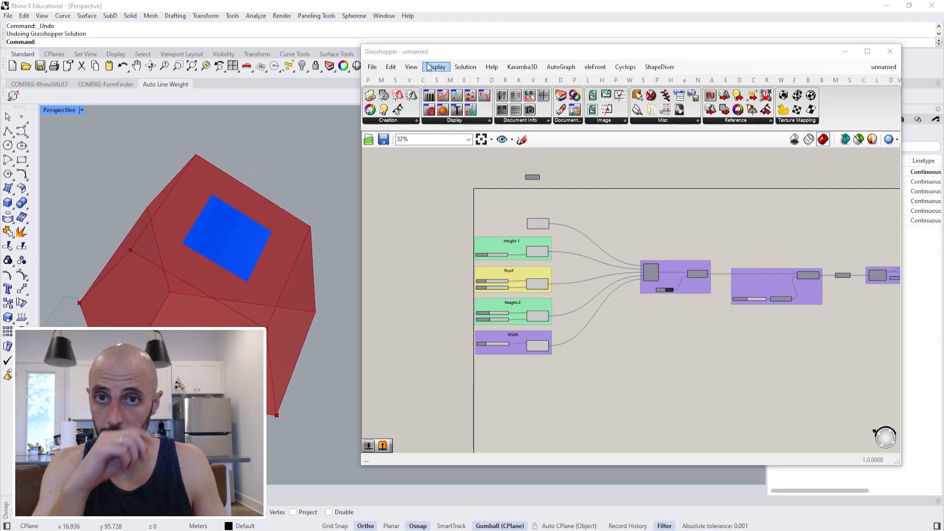
pyautogui.moveTo(436, 52); pyautogui.dragTo(284, 391)
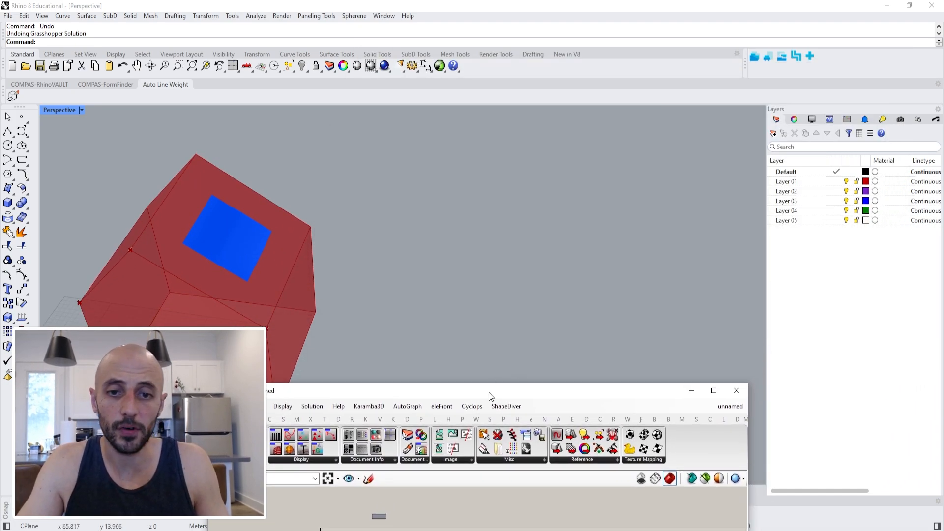
# Show the Grasshopper launch tools in Rhino's side panel and place them directly ahead of Notifications.
pyautogui.click(938, 112)
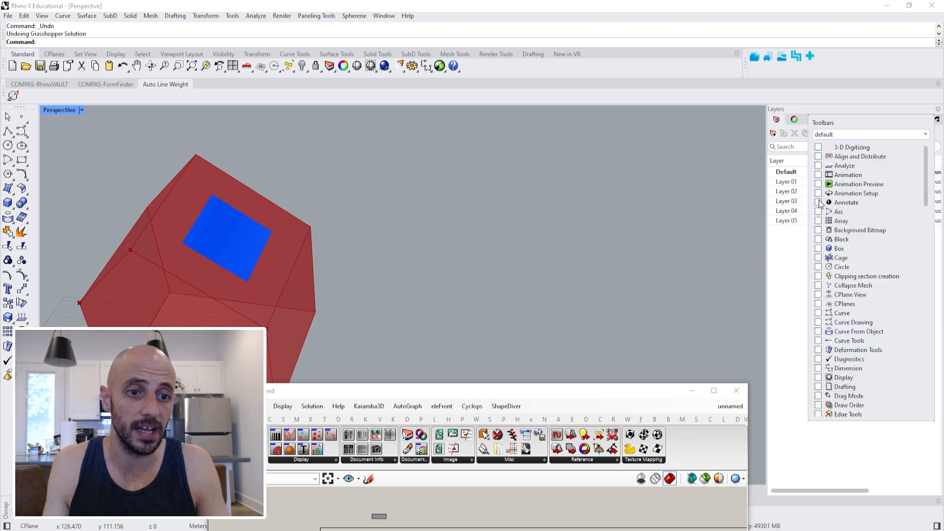
pyautogui.scroll(-3, 841, 314)
pyautogui.scroll(-3, 840, 314)
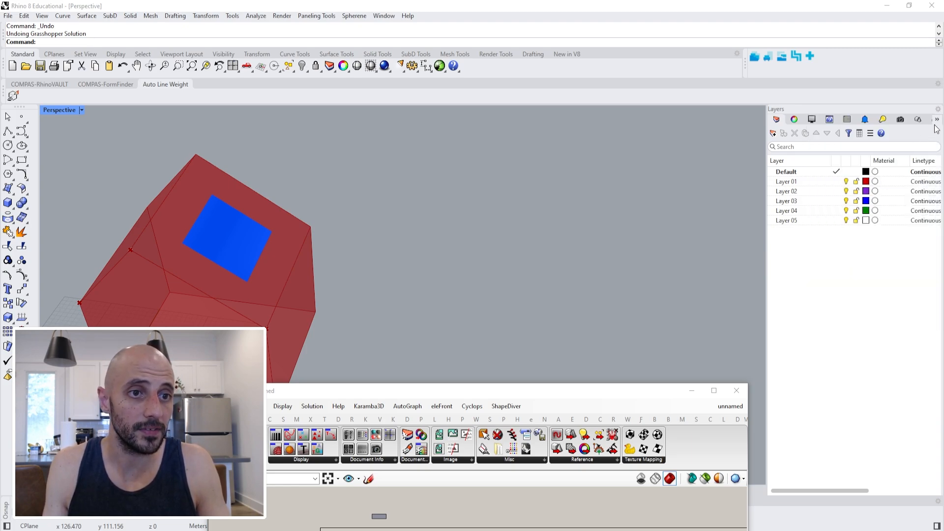
pyautogui.click(938, 121)
pyautogui.click(740, 125)
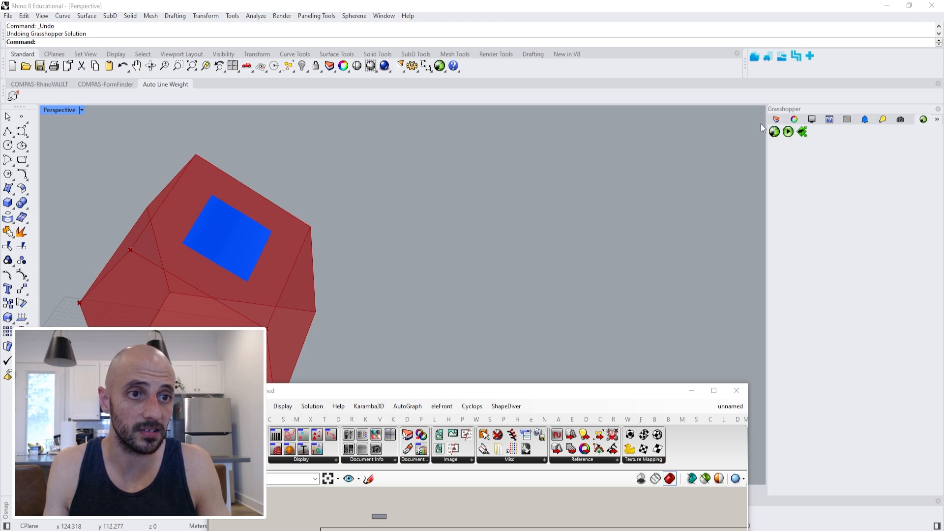
pyautogui.keyDown('shift'); pyautogui.moveTo(925, 123); pyautogui.dragTo(870, 128); pyautogui.keyUp('shift')
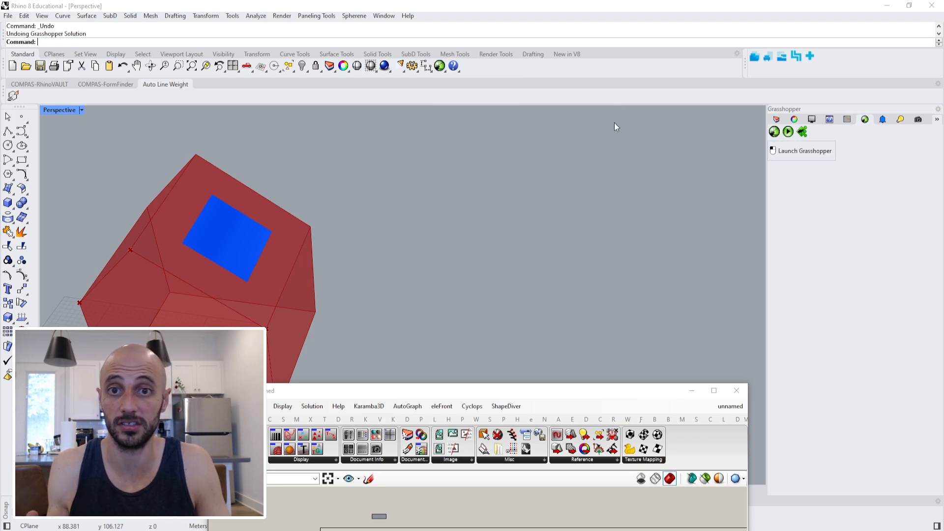
# Bring the Grasshopper window back up over the viewport, exposing its whole canvas.
pyautogui.click(444, 72)
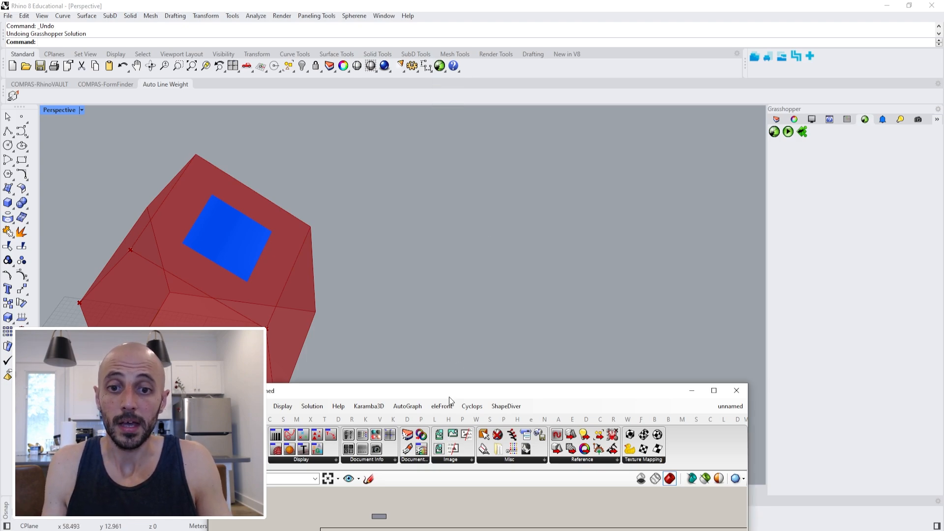
pyautogui.moveTo(450, 397); pyautogui.dragTo(448, 109)
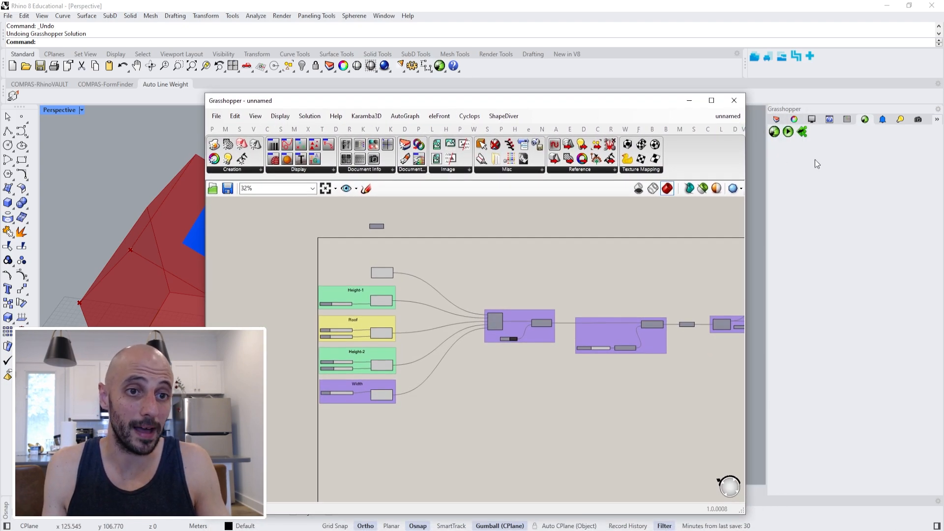
# Switch to the browser and compare a few more remote control panel example images.
pyautogui.hotkey('alt', 'Tab')
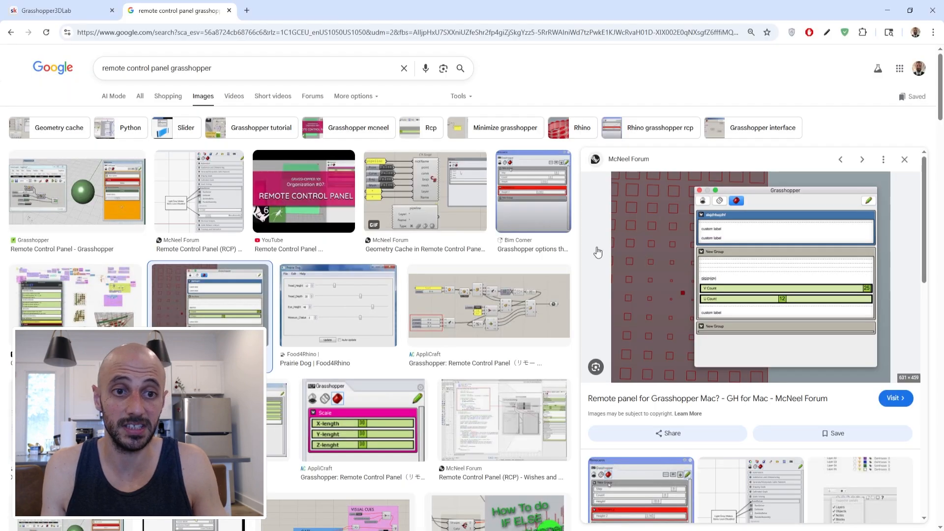
pyautogui.click(515, 189)
pyautogui.click(425, 197)
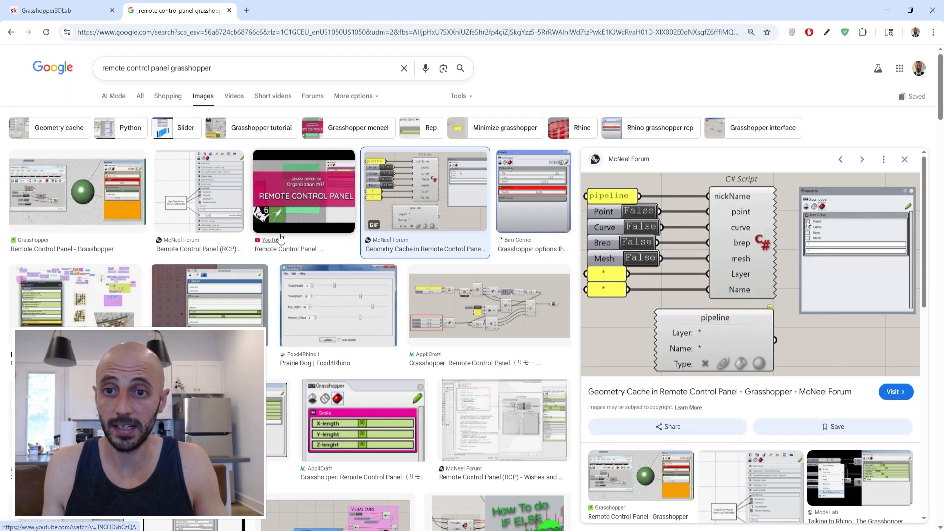
pyautogui.click(231, 310)
# Switch back to Rhino and display Grasshopper's Remote Control Panel in the side panel.
pyautogui.hotkey('alt', 'Tab')
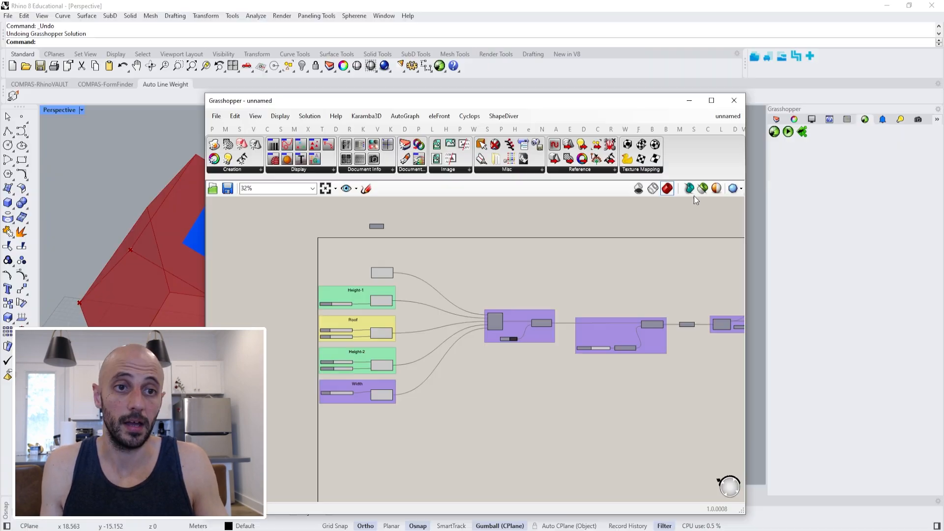
pyautogui.click(258, 118)
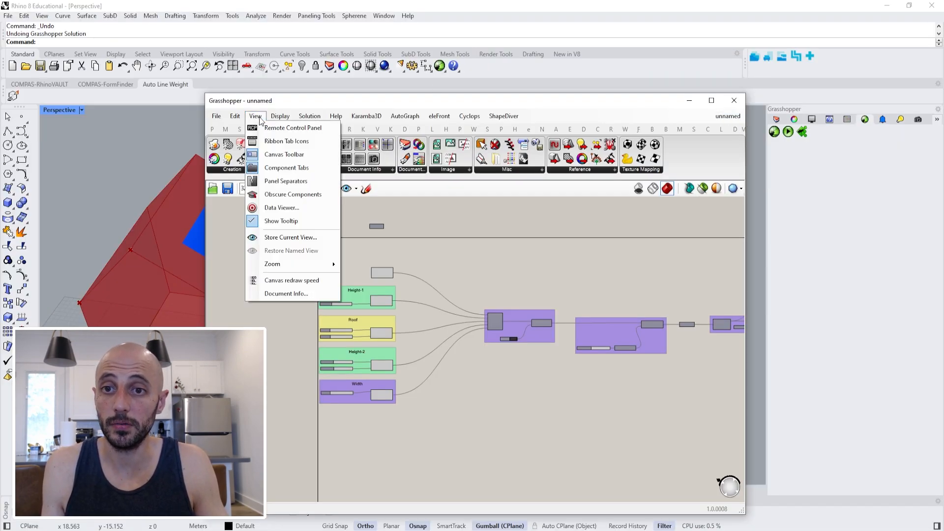
pyautogui.click(271, 129)
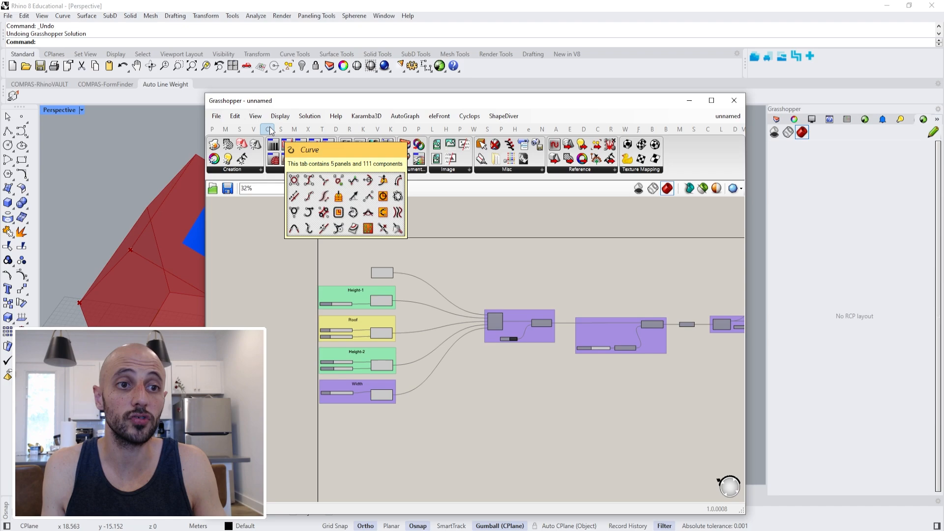
pyautogui.click(938, 119)
pyautogui.click(887, 158)
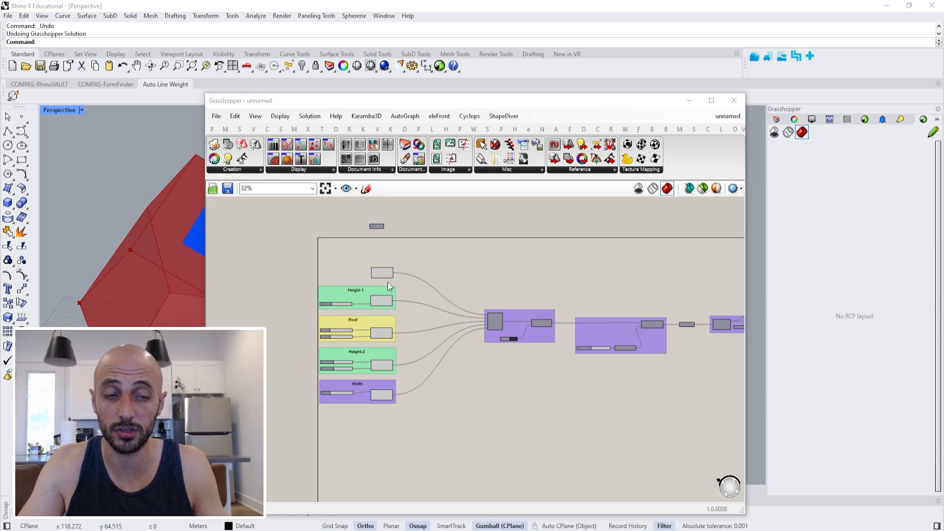
# Publish the Height-1 (m) slider to the remote panel, keeping the Grasshopper window clear of that panel.
pyautogui.moveTo(472, 97); pyautogui.dragTo(677, 79)
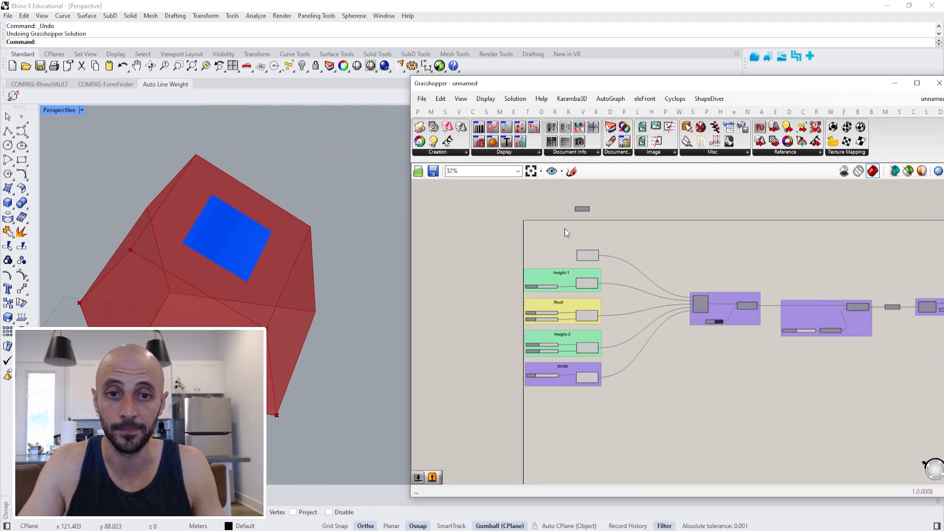
pyautogui.scroll(6, 539, 295)
pyautogui.rightClick(507, 277)
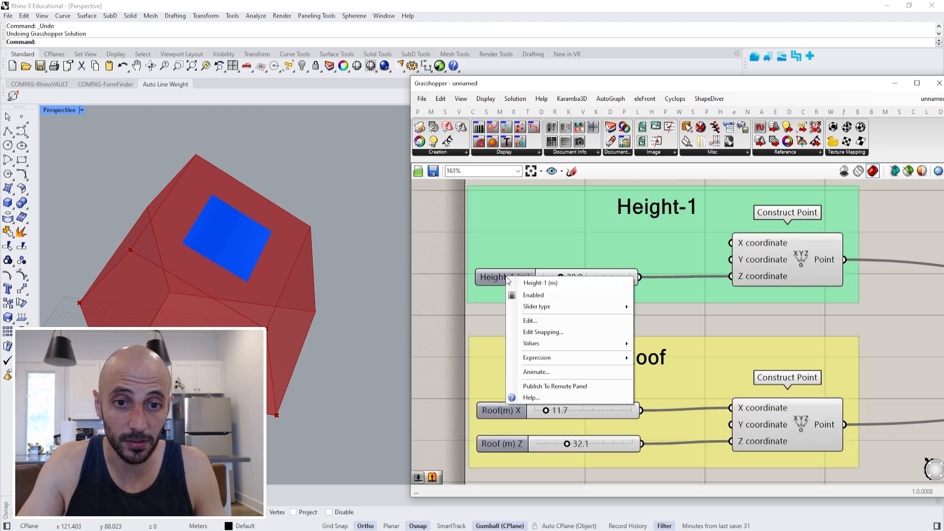
pyautogui.click(544, 385)
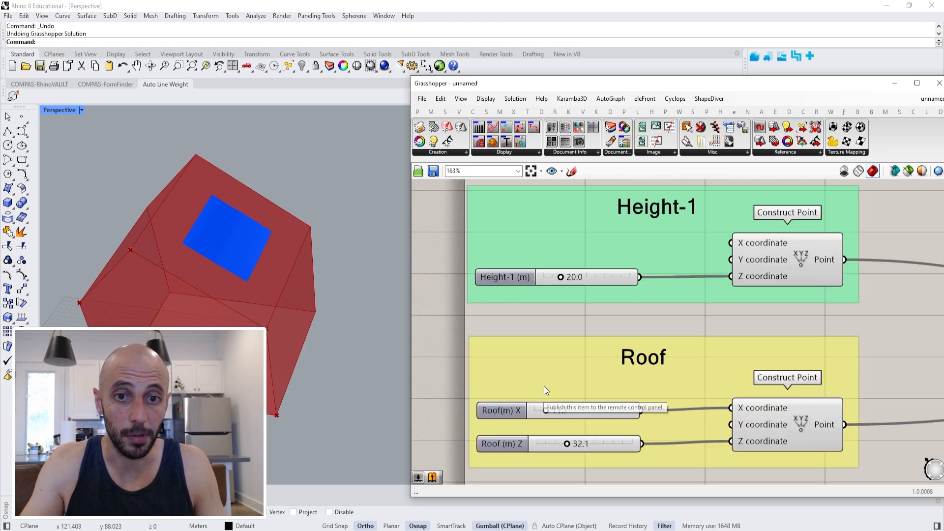
pyautogui.moveTo(569, 88); pyautogui.dragTo(373, 83)
# Publish the Roof group's two sliders, Roof(m) X and Roof (m) Z, to the remote panel.
pyautogui.moveTo(416, 352); pyautogui.dragTo(473, 273, button='right')
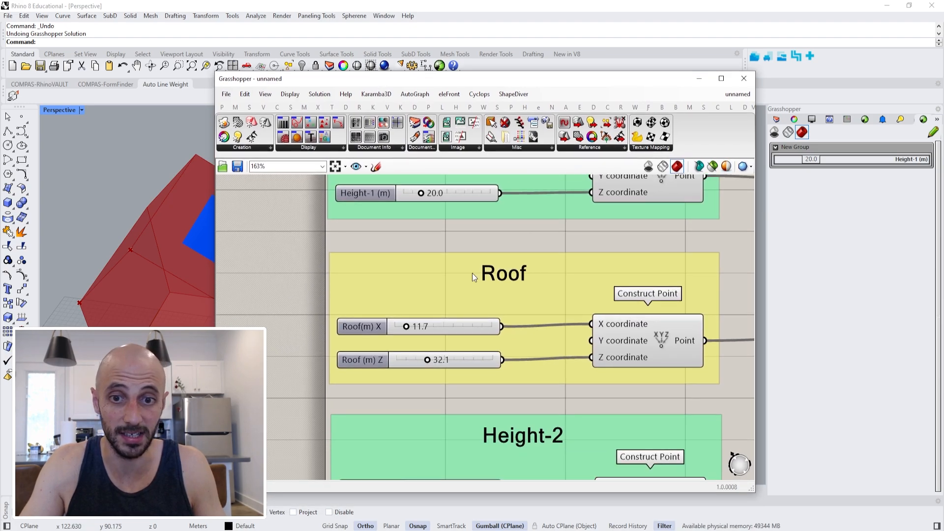
pyautogui.rightClick(353, 322)
pyautogui.click(403, 430)
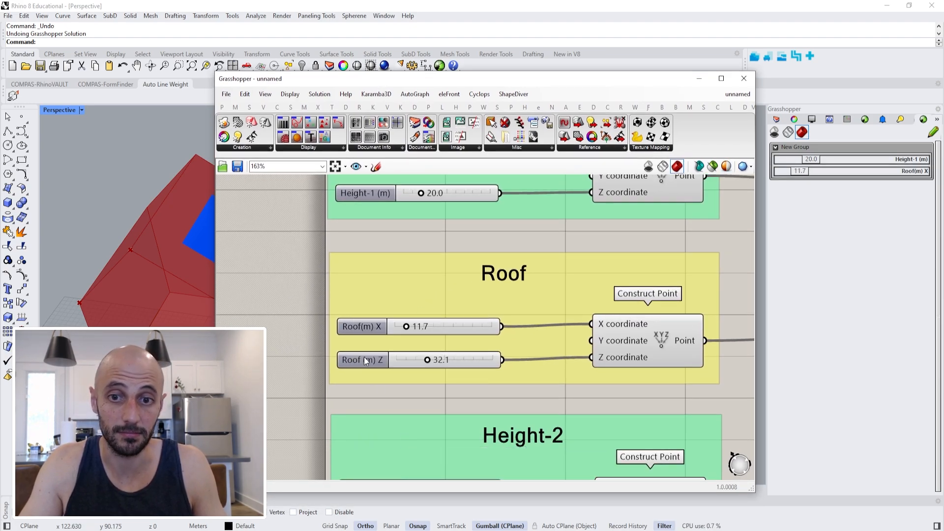
pyautogui.rightClick(365, 358)
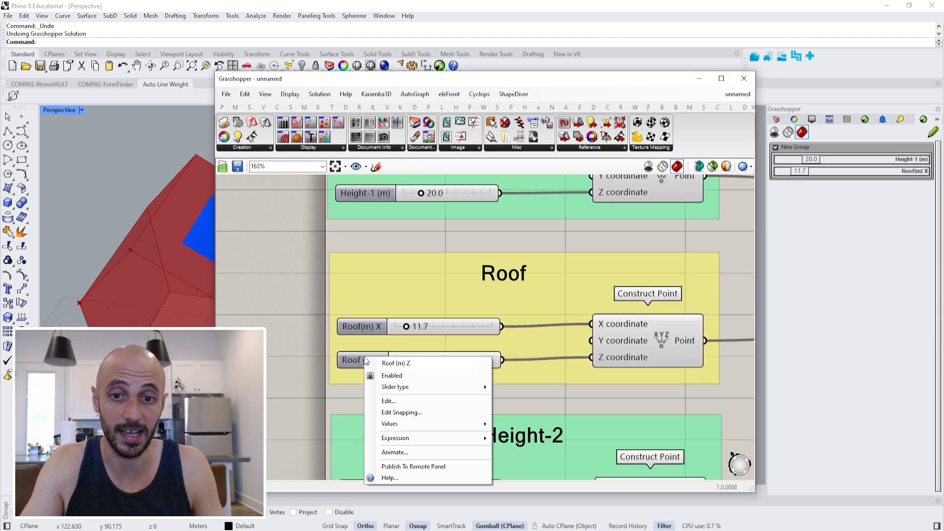
pyautogui.click(417, 468)
# Publish the Height-2(m) X, Height-2 (m) Z and Width(m) sliders to the remote panel.
pyautogui.moveTo(401, 364); pyautogui.dragTo(392, 256, button='right')
pyautogui.scroll(-3, 391, 256)
pyautogui.scroll(2, 381, 334)
pyautogui.rightClick(381, 328)
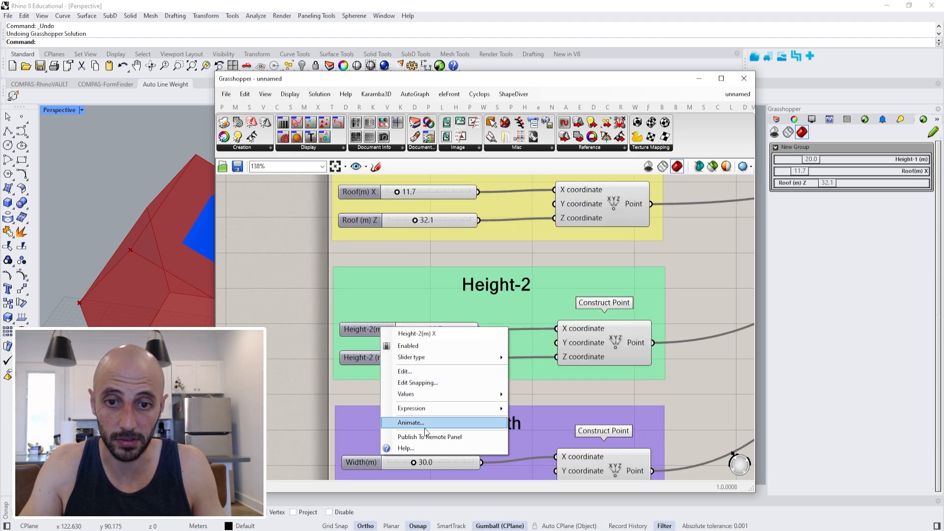
pyautogui.click(426, 436)
pyautogui.rightClick(378, 360)
pyautogui.click(419, 469)
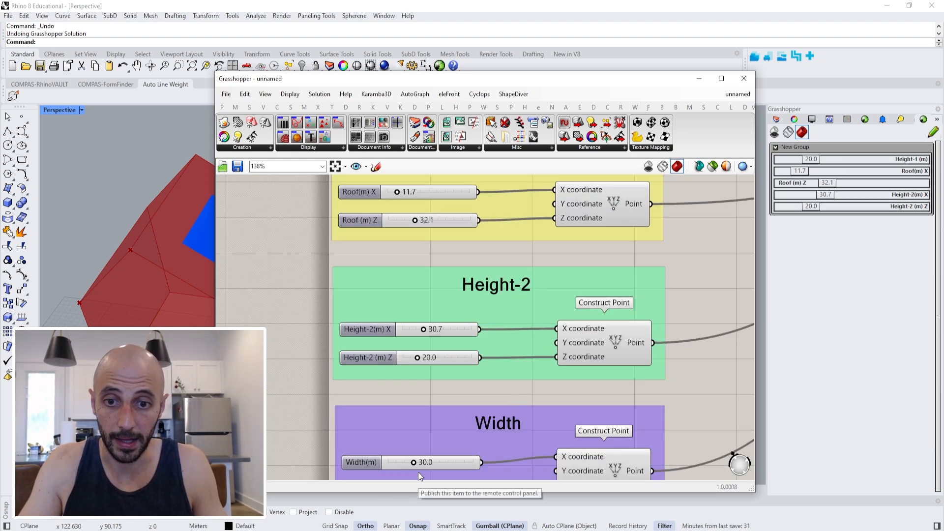
pyautogui.rightClick(375, 465)
pyautogui.click(422, 514)
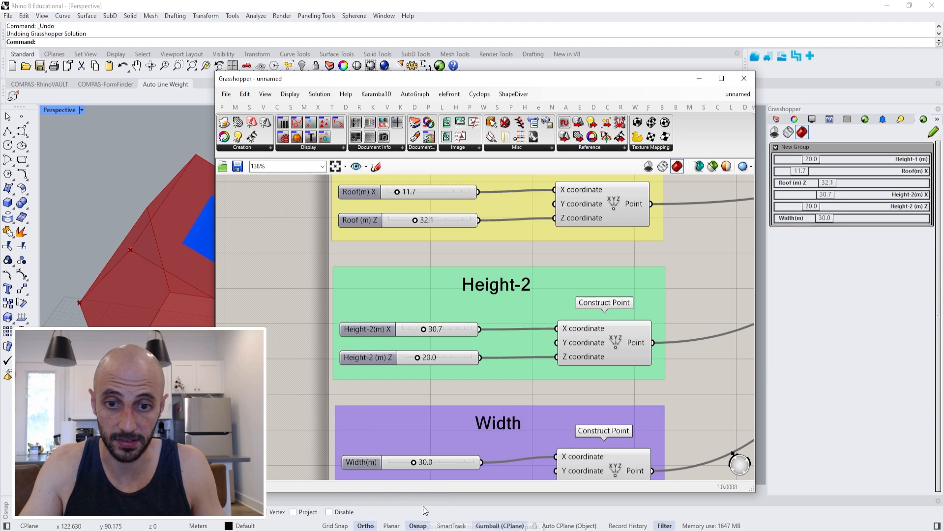
# Publish the Skylight Color swatch to the remote panel.
pyautogui.moveTo(555, 296); pyautogui.dragTo(412, 310, button='right')
pyautogui.scroll(-10, 422, 295)
pyautogui.scroll(5, 685, 266)
pyautogui.scroll(5, 686, 342)
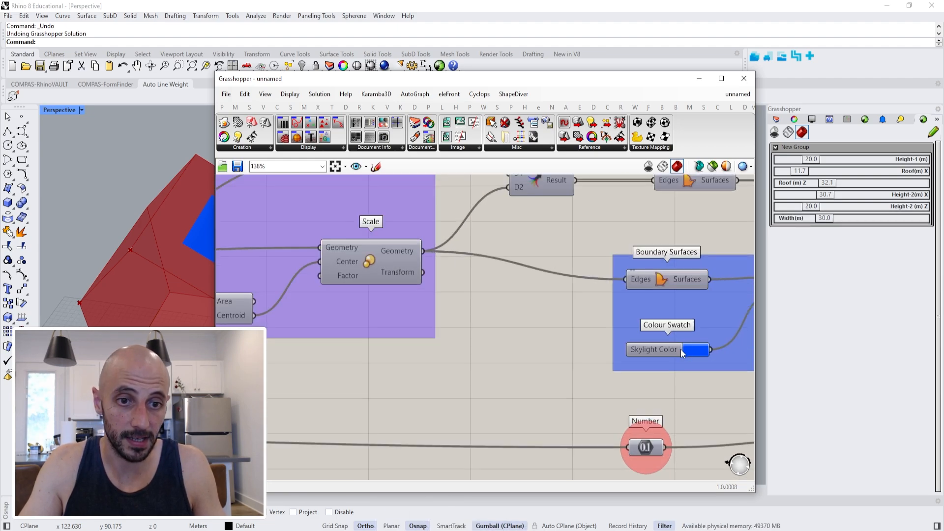
pyautogui.scroll(3, 681, 349)
pyautogui.rightClick(660, 346)
pyautogui.click(700, 439)
# Publish the Bake Objects? toggle to the remote panel.
pyautogui.moveTo(618, 365); pyautogui.dragTo(471, 347, button='right')
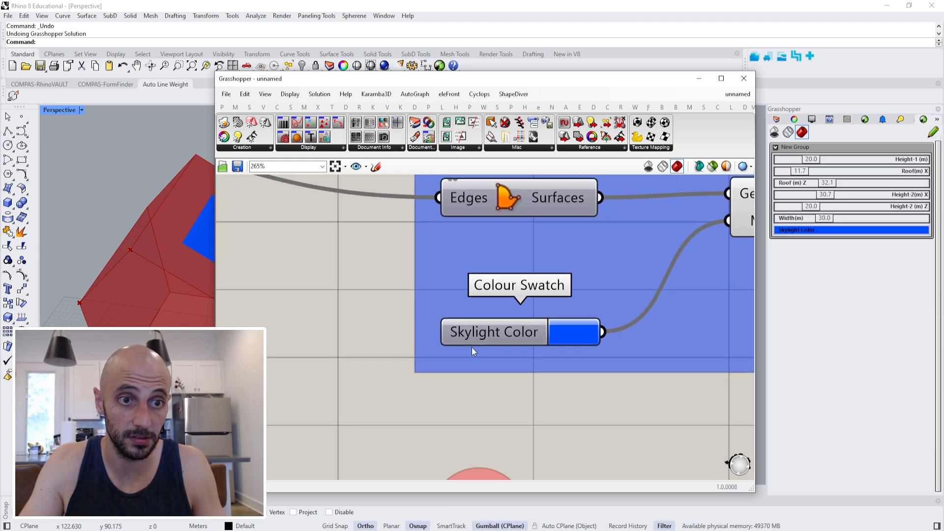
pyautogui.scroll(-6, 472, 348)
pyautogui.scroll(5, 649, 308)
pyautogui.rightClick(632, 305)
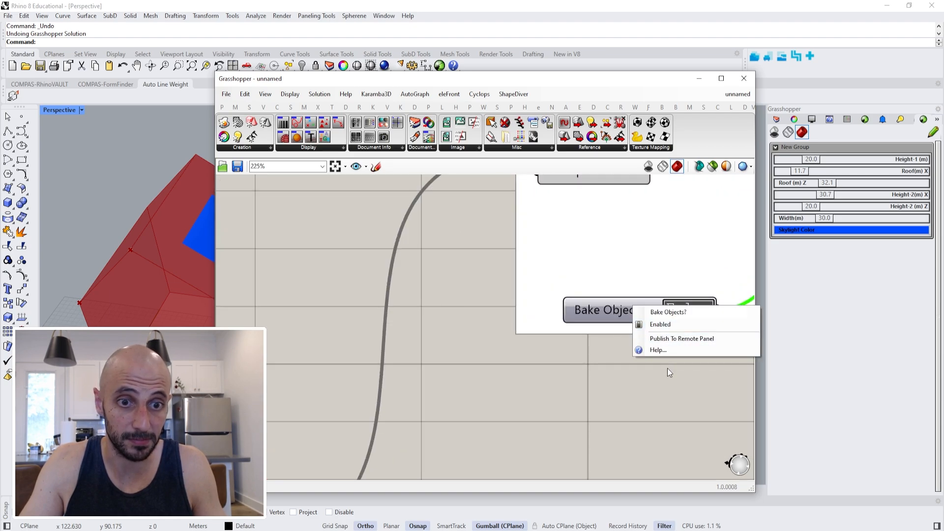
pyautogui.click(668, 340)
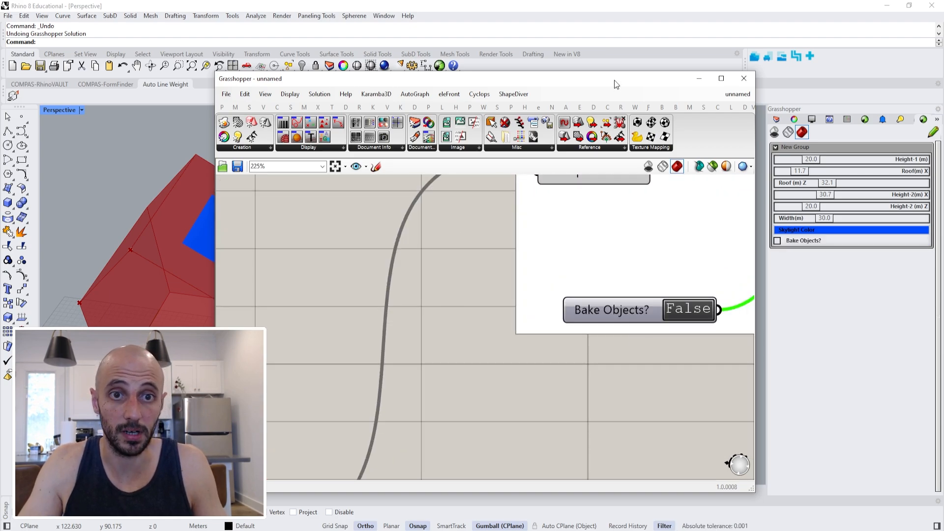
# Move the Grasshopper window clear of the model and set the Height-1 (m) slider to 23.9 in the remote panel.
pyautogui.moveTo(615, 85); pyautogui.dragTo(559, 471)
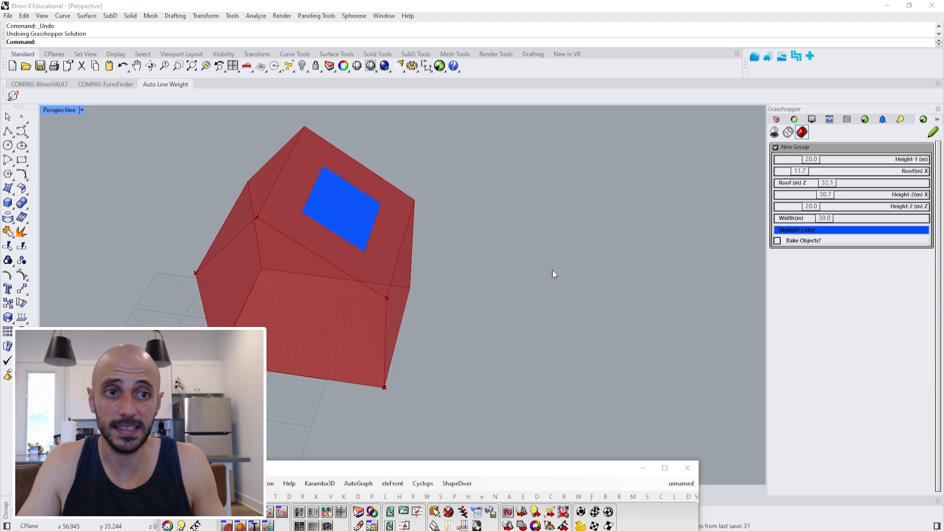
pyautogui.moveTo(554, 270); pyautogui.dragTo(626, 231, button='right')
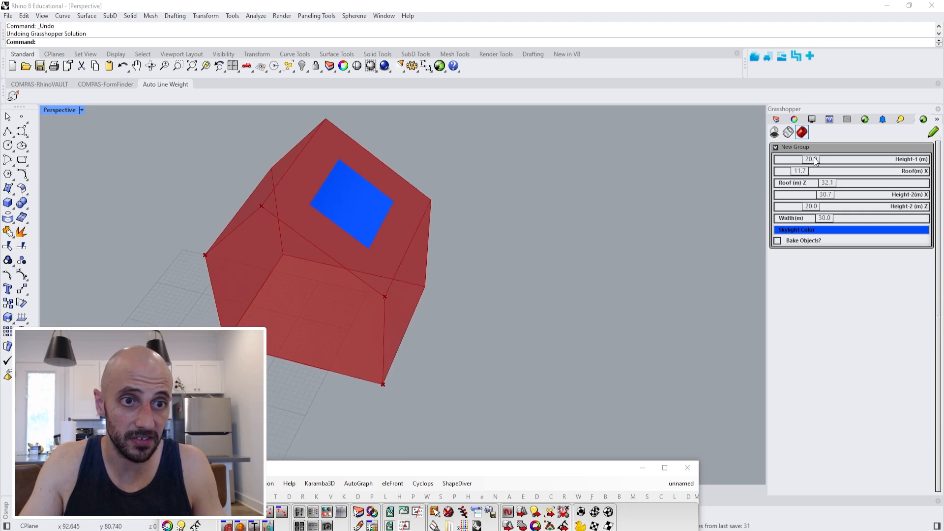
pyautogui.moveTo(815, 161); pyautogui.dragTo(813, 163)
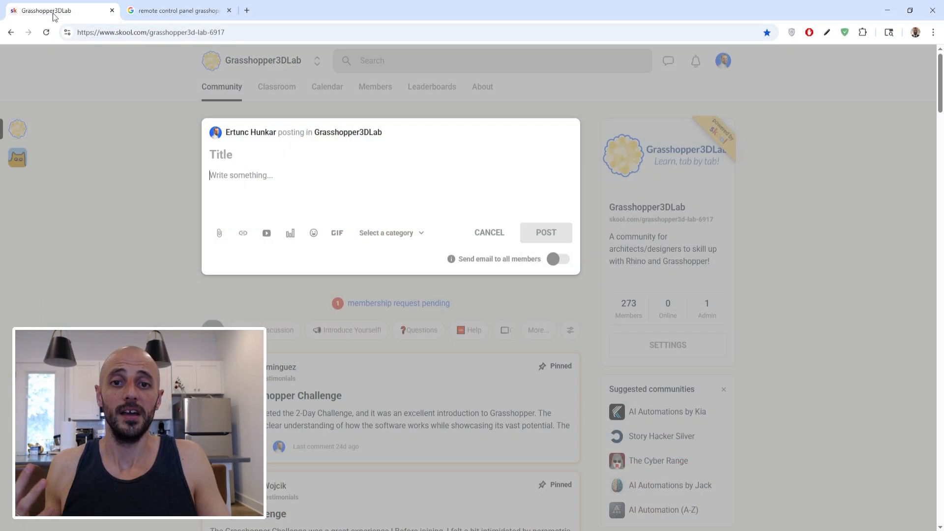
pyautogui.click(130, 194)
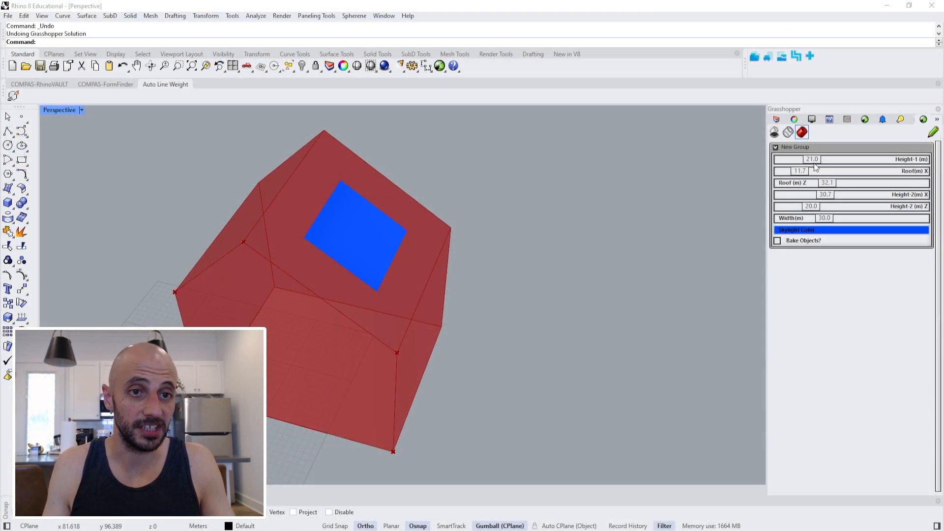
pyautogui.moveTo(813, 163); pyautogui.dragTo(817, 163)
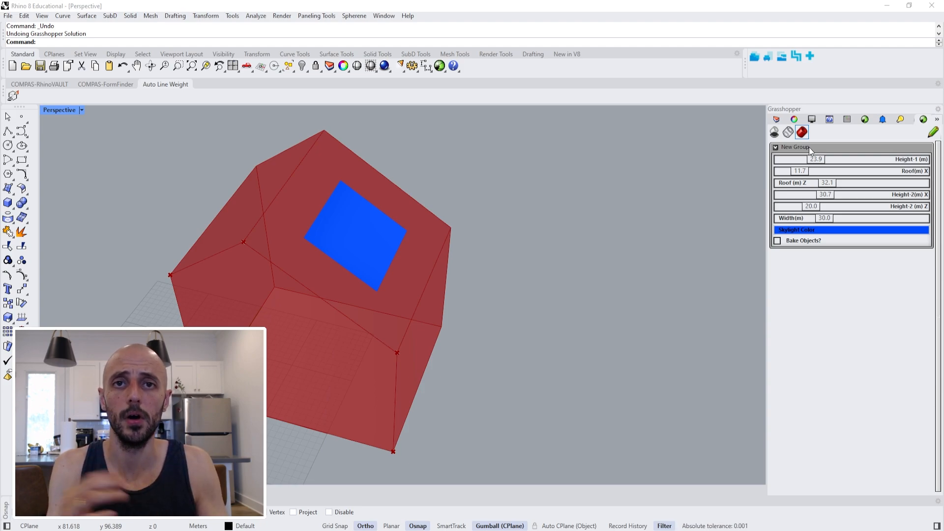
# Make the remote panel editable and rename its New Group as "Single Family Home Form Exlorer".
pyautogui.click(934, 132)
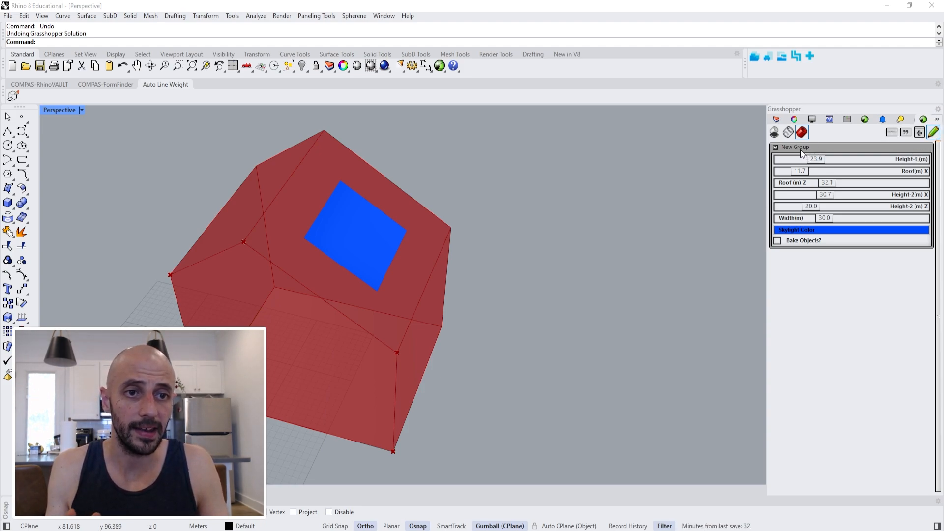
pyautogui.click(801, 147)
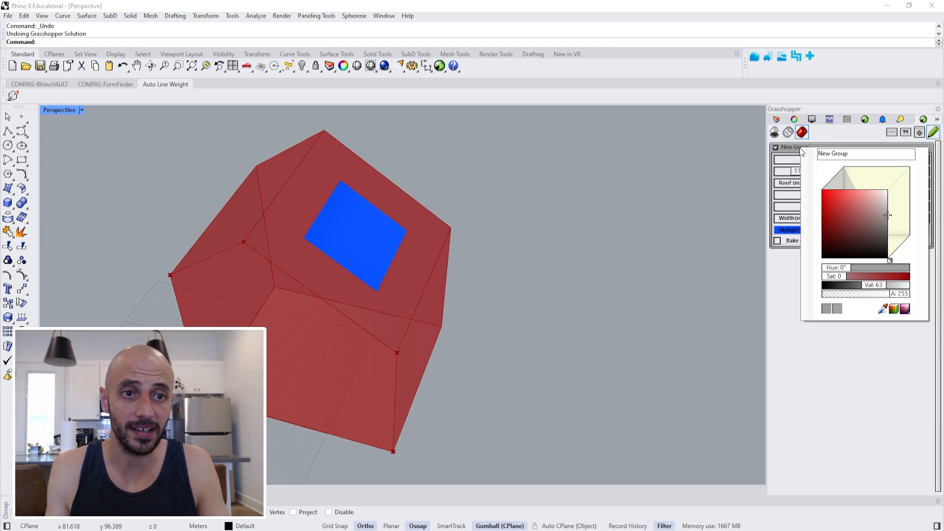
pyautogui.hotkey('ctrl', 'a')
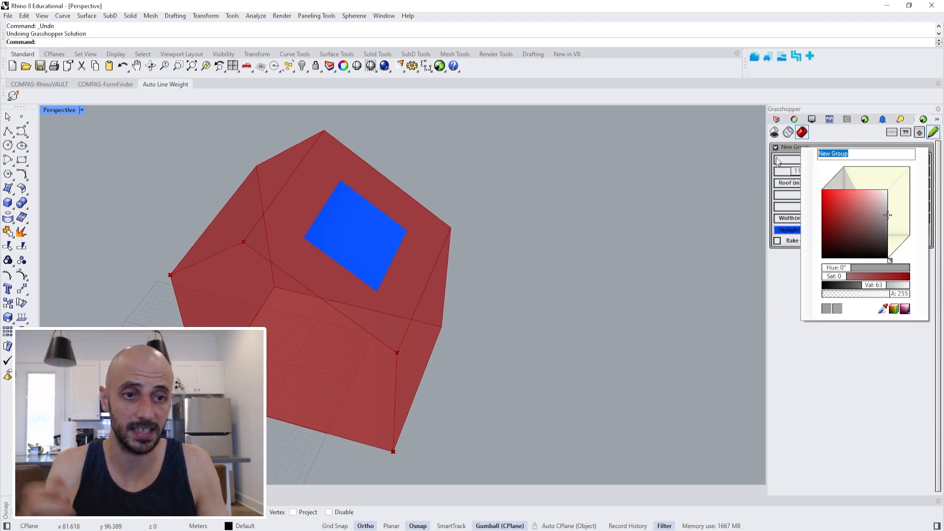
pyautogui.press('BackSpace')
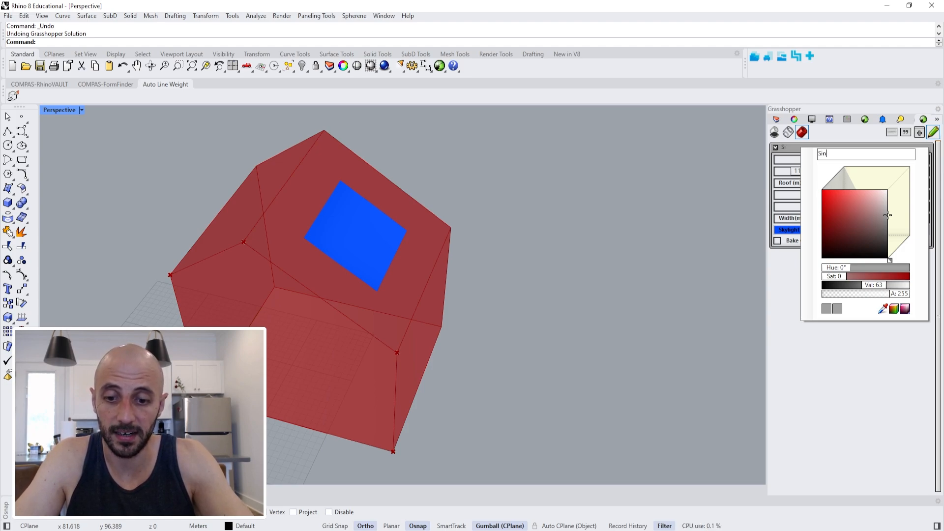
pyautogui.write('Single Family Form')
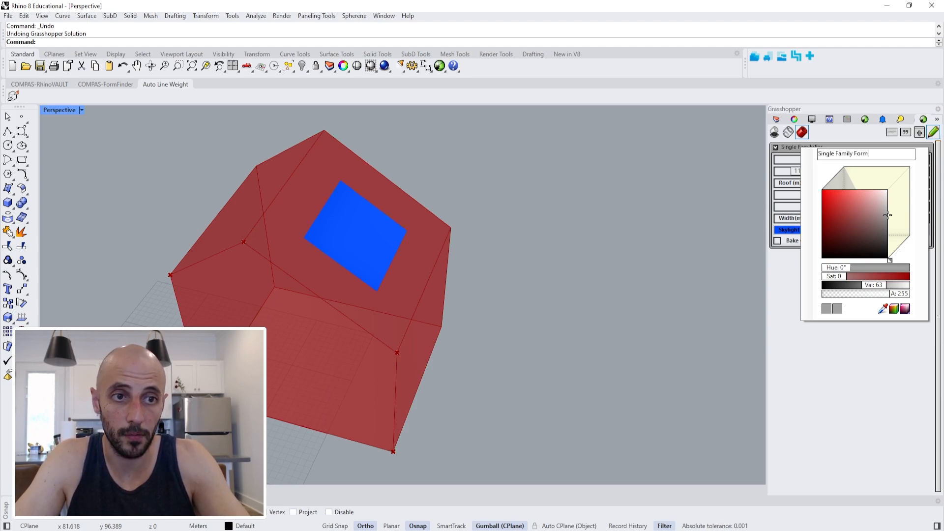
pyautogui.write(' Exlorer')
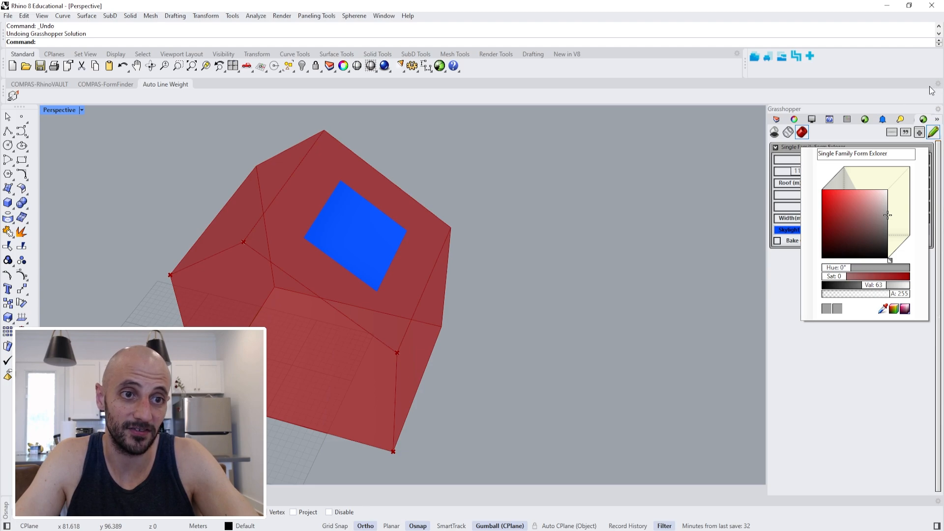
pyautogui.click(854, 153)
pyautogui.write('Home')
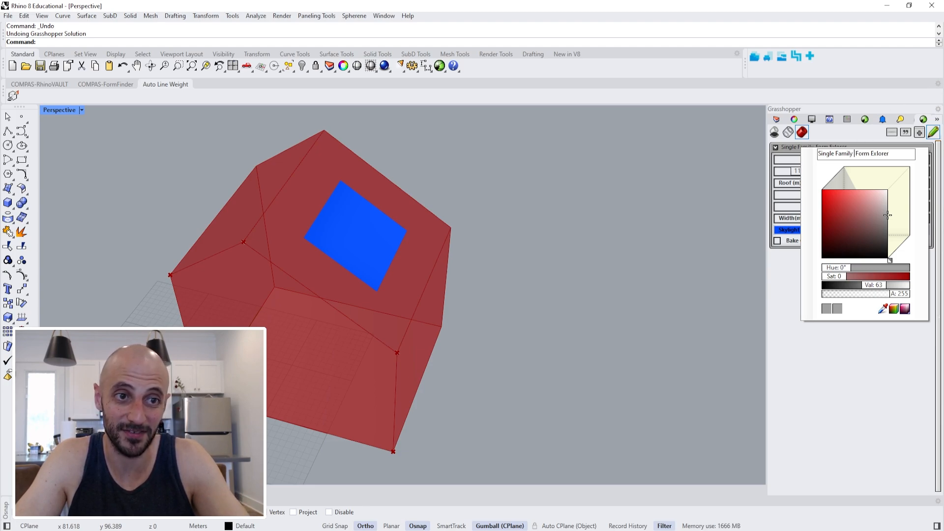
pyautogui.click(846, 373)
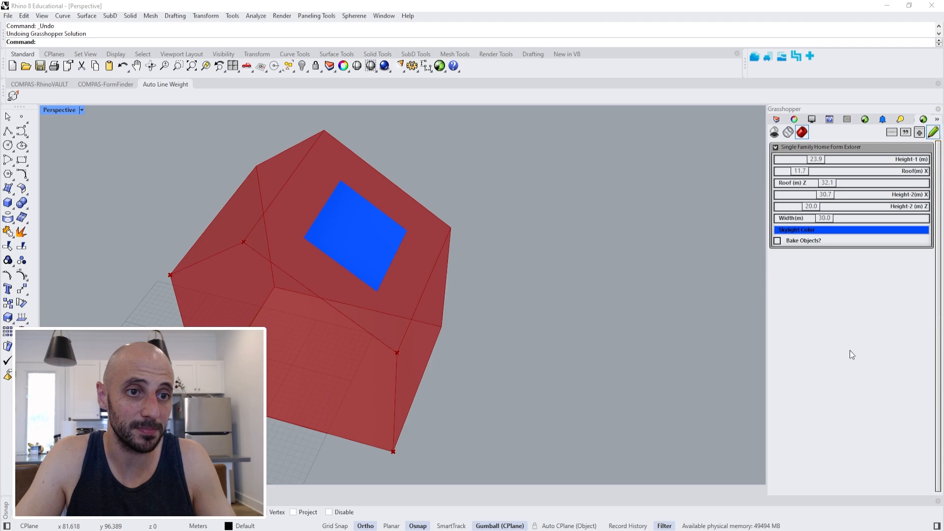
# Add a second panel group named "Bake Results" and move the Bake Objects? toggle into it.
pyautogui.click(918, 134)
pyautogui.moveTo(811, 251); pyautogui.dragTo(828, 273)
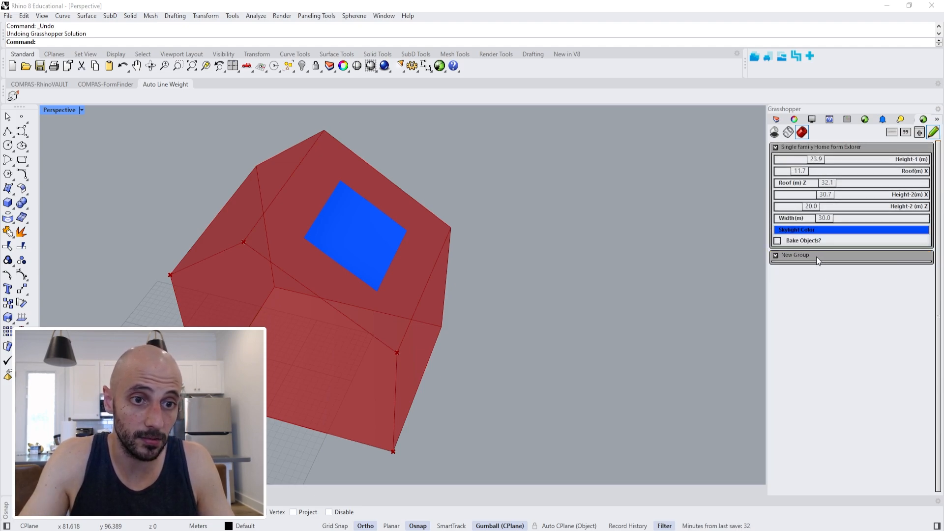
pyautogui.doubleClick(817, 257)
pyautogui.write('Bak')
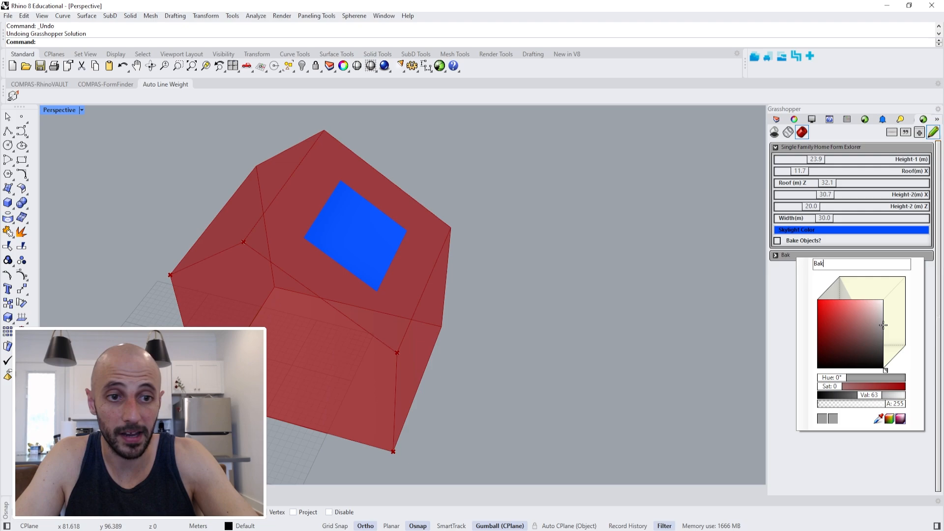
pyautogui.write('e Results')
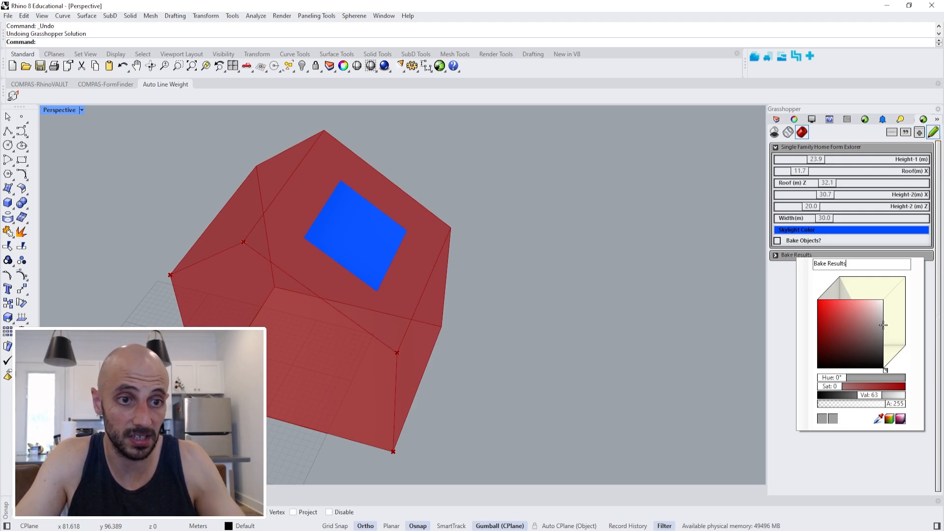
pyautogui.click(777, 284)
pyautogui.moveTo(803, 239); pyautogui.dragTo(778, 255)
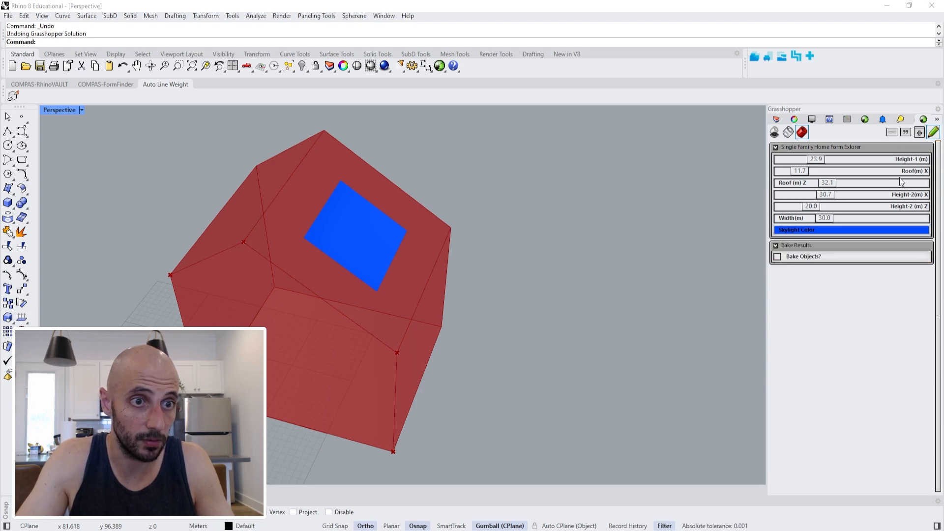
# Add a third panel group named "Skylight Options" and move the Skylight Color swatch into it.
pyautogui.click(919, 132)
pyautogui.doubleClick(804, 273)
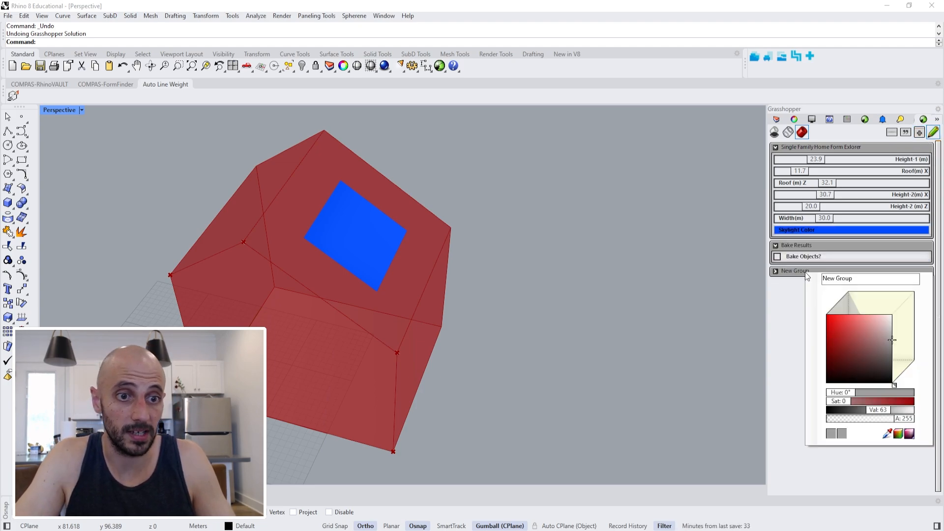
pyautogui.write('Sk')
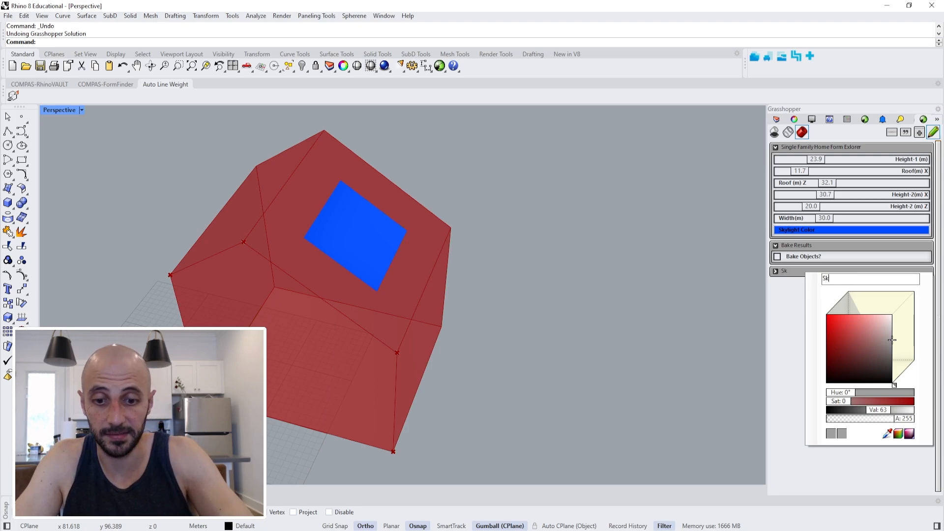
pyautogui.write('ylight Options')
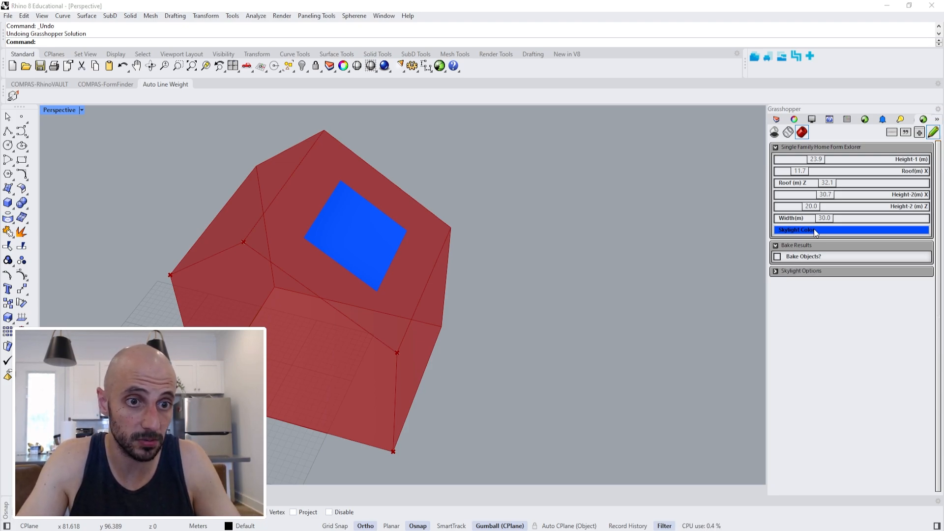
pyautogui.moveTo(814, 229)
pyautogui.mouseDown()
pyautogui.moveTo(815, 268)
pyautogui.moveTo(807, 230)
pyautogui.moveTo(788, 277)
pyautogui.mouseUp()
pyautogui.click(777, 270)
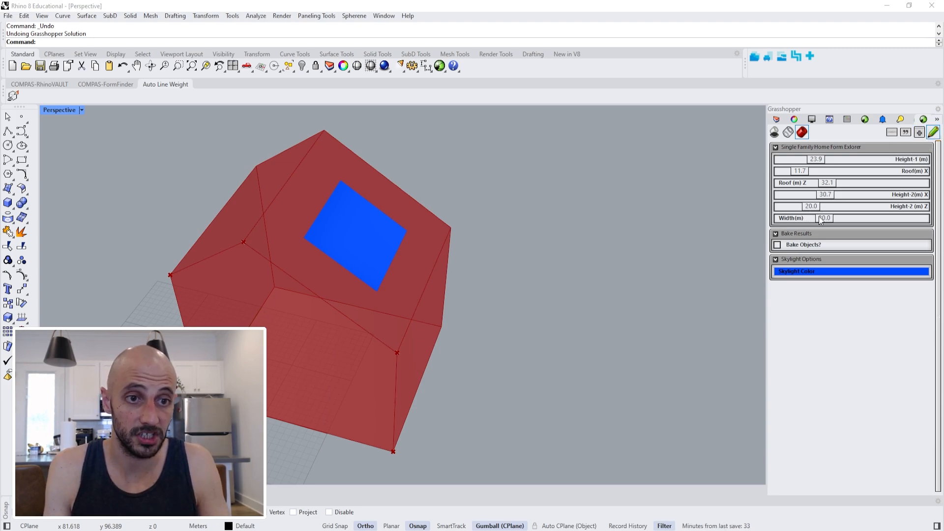
# Add separators below the Height-1 (m), Roof (m) Z and Height-2 (m) Z sliders in the first group.
pyautogui.click(893, 133)
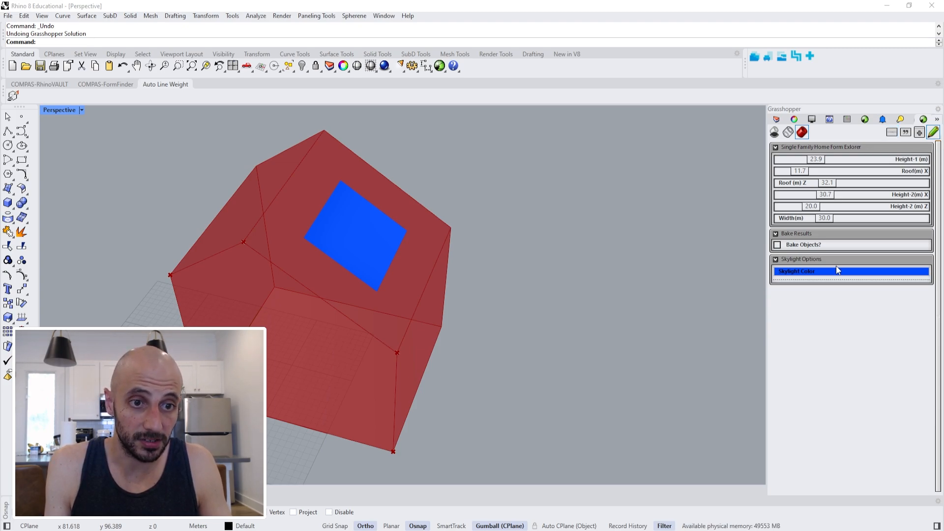
pyautogui.moveTo(832, 276); pyautogui.dragTo(830, 174)
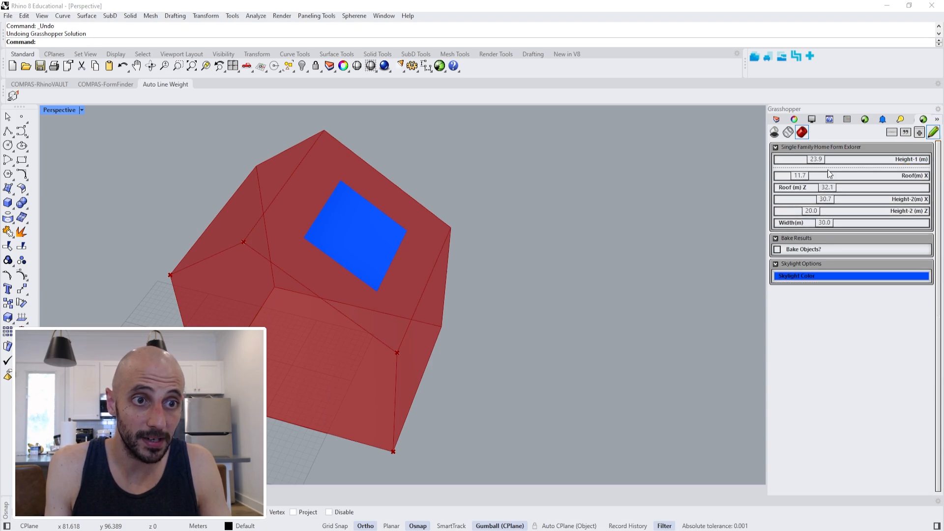
pyautogui.click(905, 133)
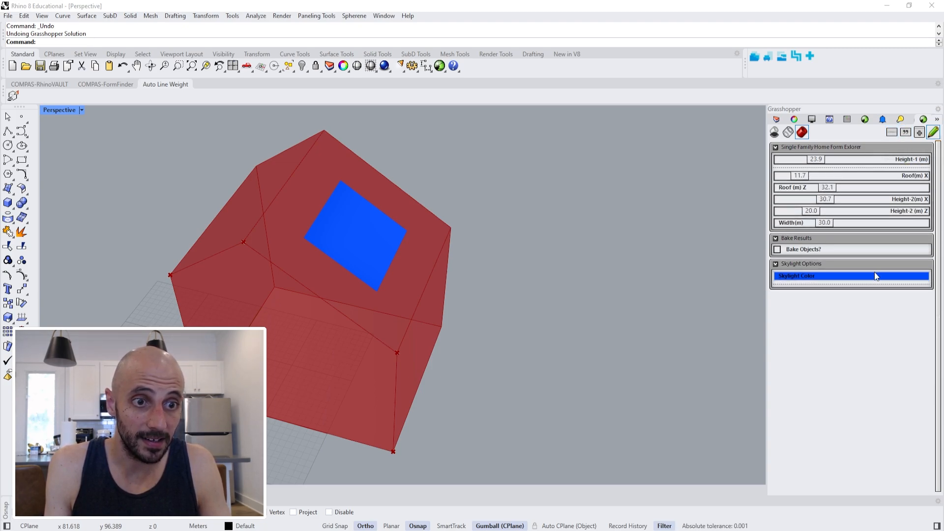
pyautogui.moveTo(879, 287); pyautogui.dragTo(880, 199)
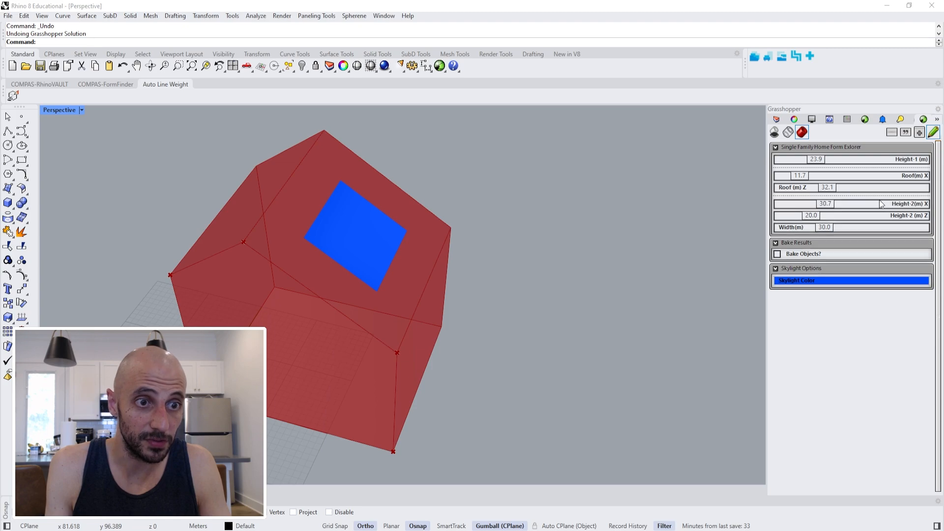
pyautogui.click(896, 136)
pyautogui.moveTo(839, 291); pyautogui.dragTo(839, 227)
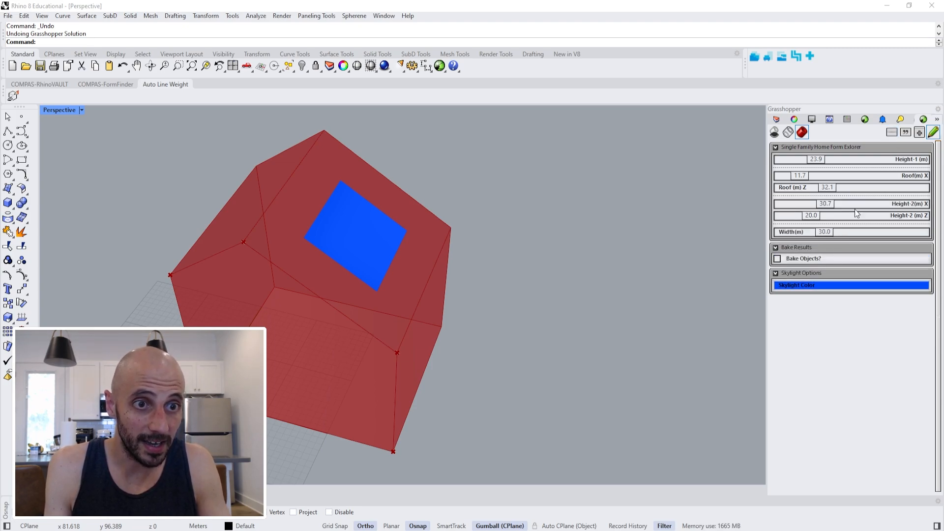
# Add a user label reading "Color Change" to the Skylight Options group and finish editing the panel.
pyautogui.click(906, 132)
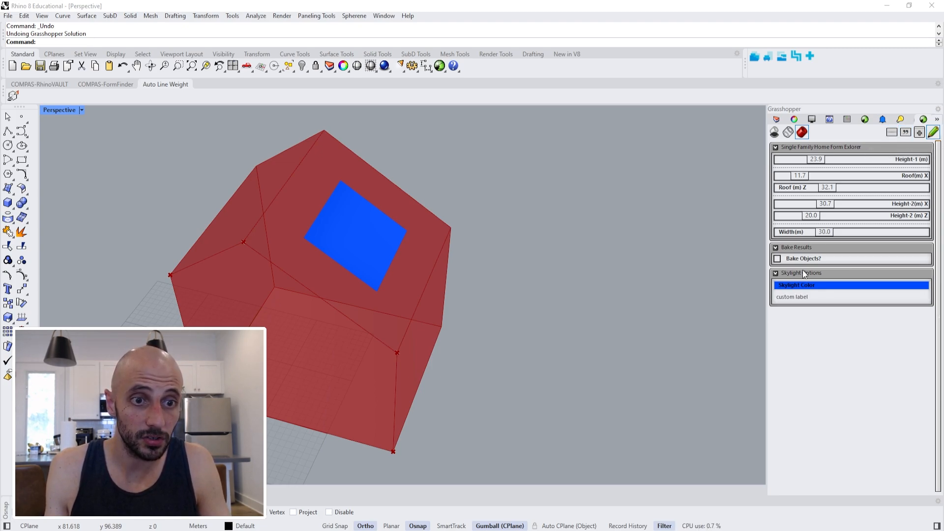
pyautogui.doubleClick(805, 297)
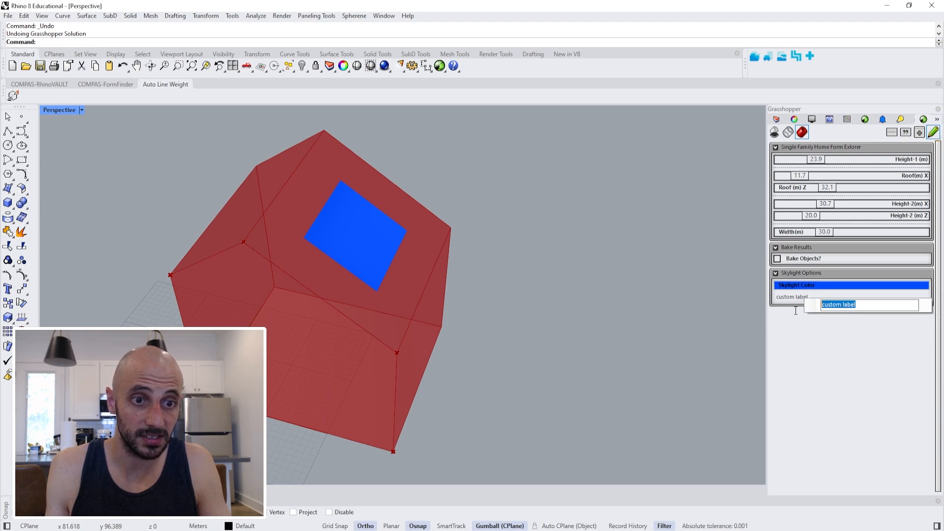
pyautogui.write('Colo')
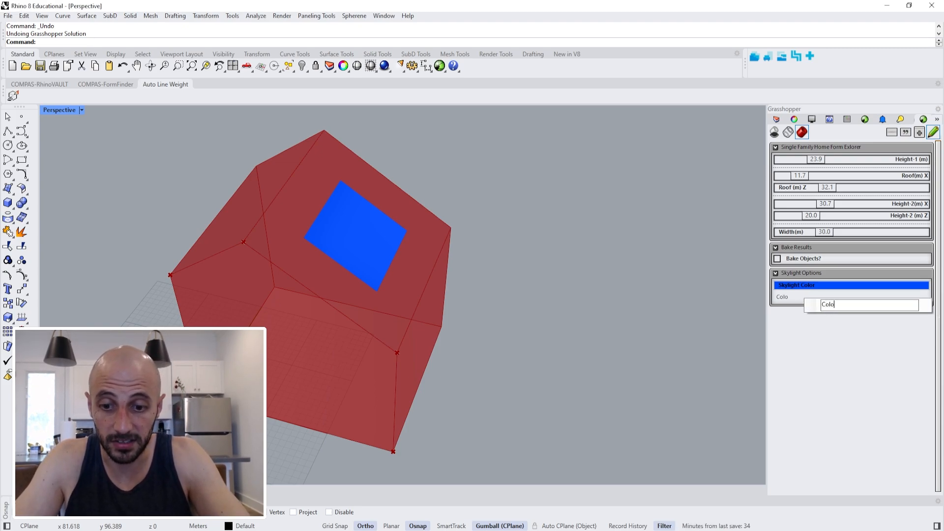
pyautogui.write('r Change')
pyautogui.press('Return')
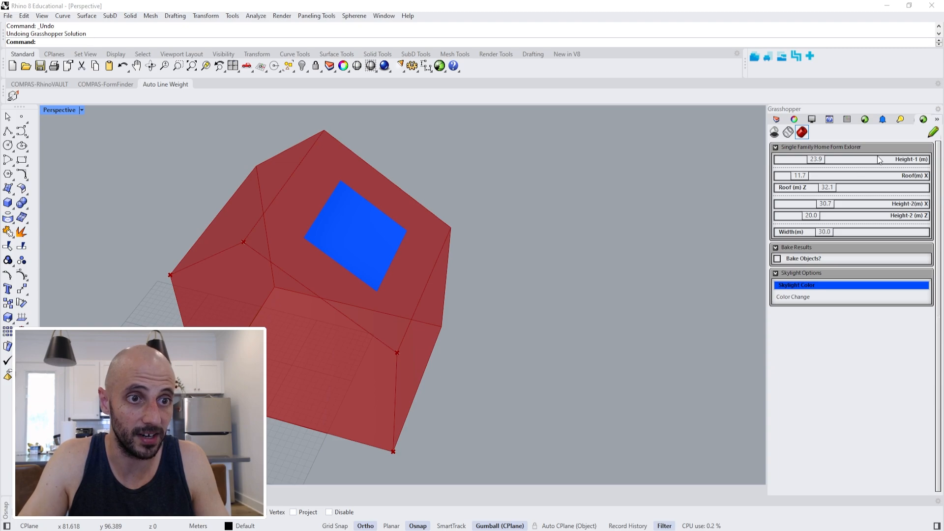
# Set Height-1 (m) to 22.1, Roof(m) X to 17.2 and Roof (m) Z to 35.7, and change Skylight Color to a lighter blue.
pyautogui.moveTo(816, 159); pyautogui.dragTo(831, 190)
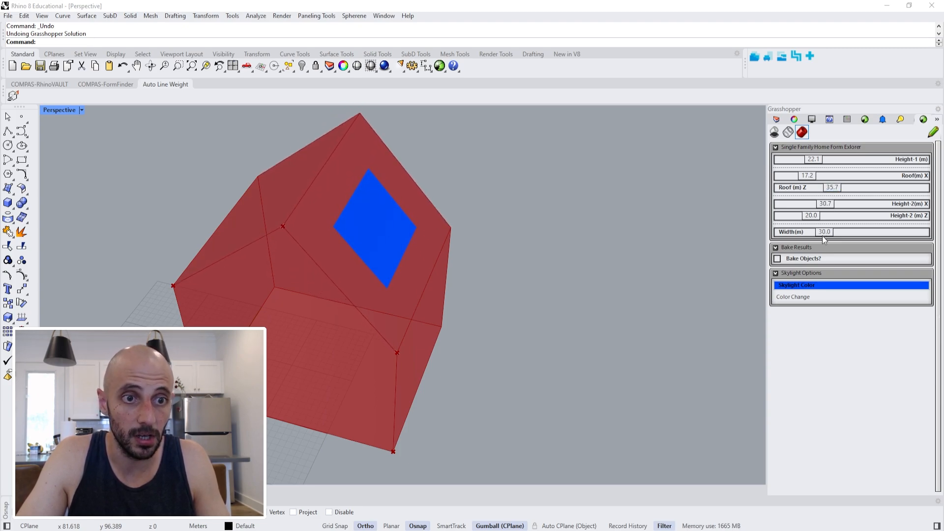
pyautogui.click(812, 287)
pyautogui.moveTo(854, 320); pyautogui.dragTo(817, 312)
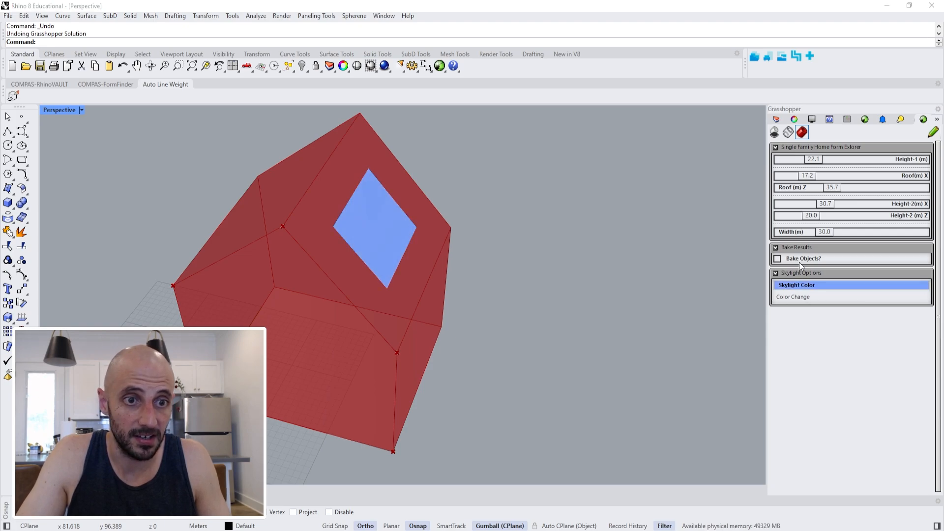
# Bake the house geometry into Rhino by enabling the Bake Objects? toggle, and inspect the baked model.
pyautogui.scroll(-3, 615, 299)
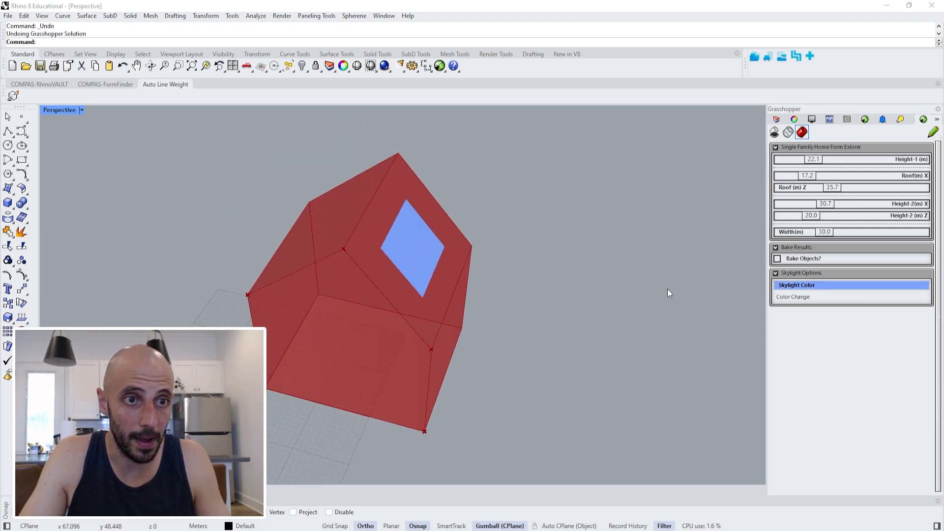
pyautogui.keyDown('shift'); pyautogui.moveTo(668, 288); pyautogui.dragTo(644, 300, button='right'); pyautogui.keyUp('shift')
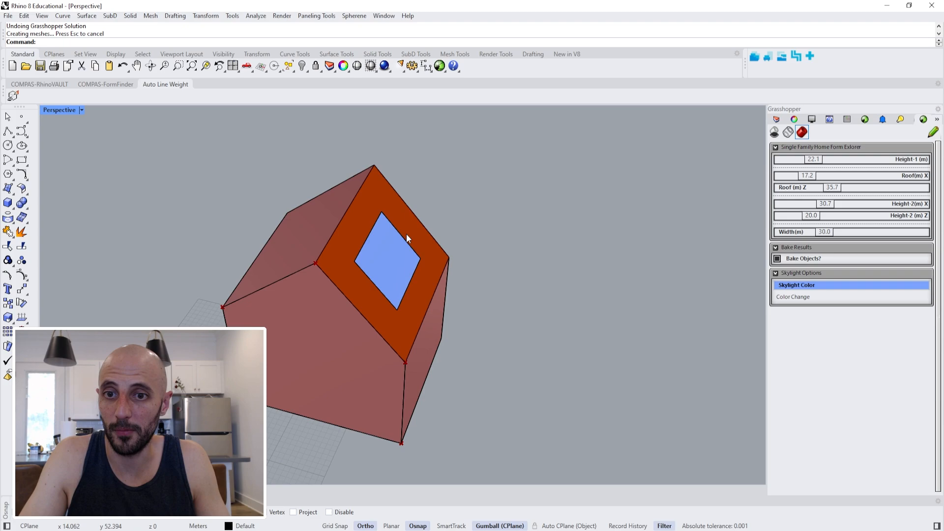
pyautogui.moveTo(375, 213); pyautogui.dragTo(354, 231, button='right')
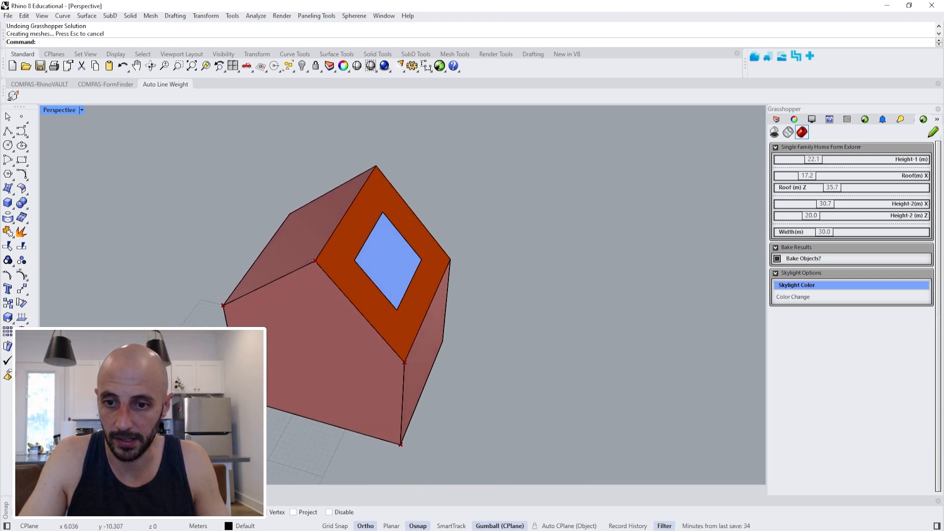
# Open the Grasshopper definition and rename the Bake Objects? toggle to "Bake Objects_Test?".
pyautogui.click(439, 65)
pyautogui.moveTo(461, 135); pyautogui.dragTo(458, 107)
pyautogui.moveTo(544, 328); pyautogui.dragTo(434, 329, button='right')
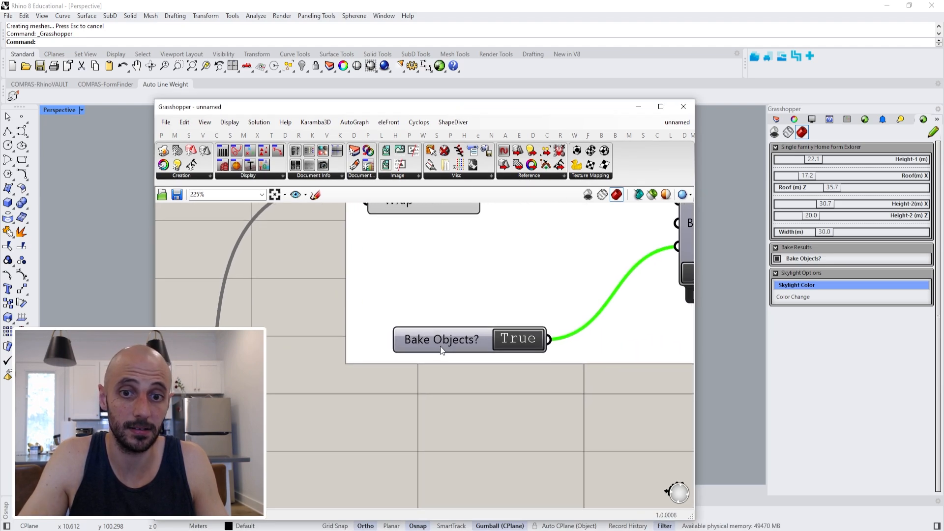
pyautogui.rightClick(442, 347)
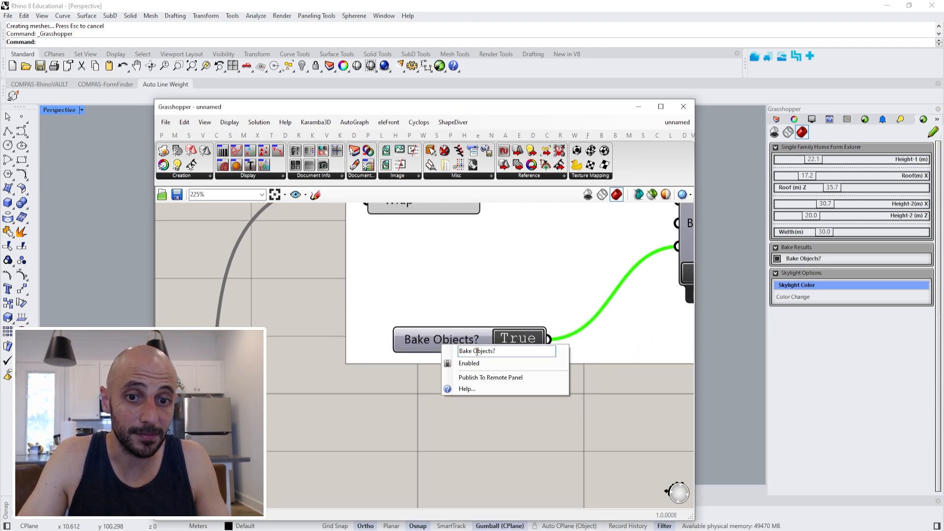
pyautogui.click(493, 351)
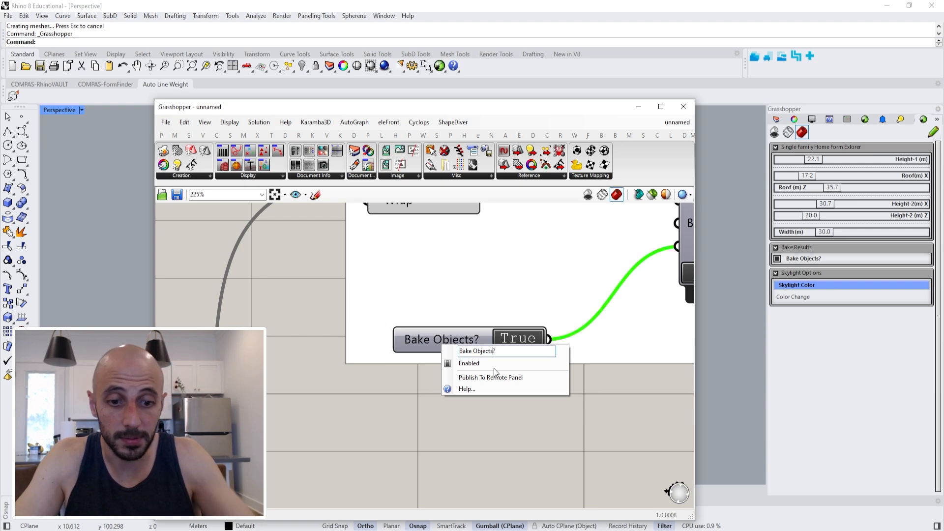
pyautogui.write('_Test')
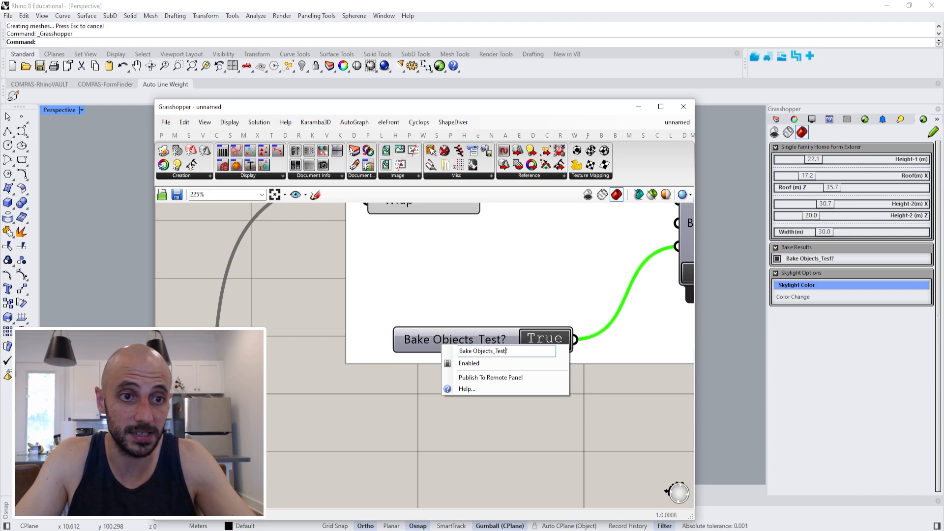
pyautogui.press('Return')
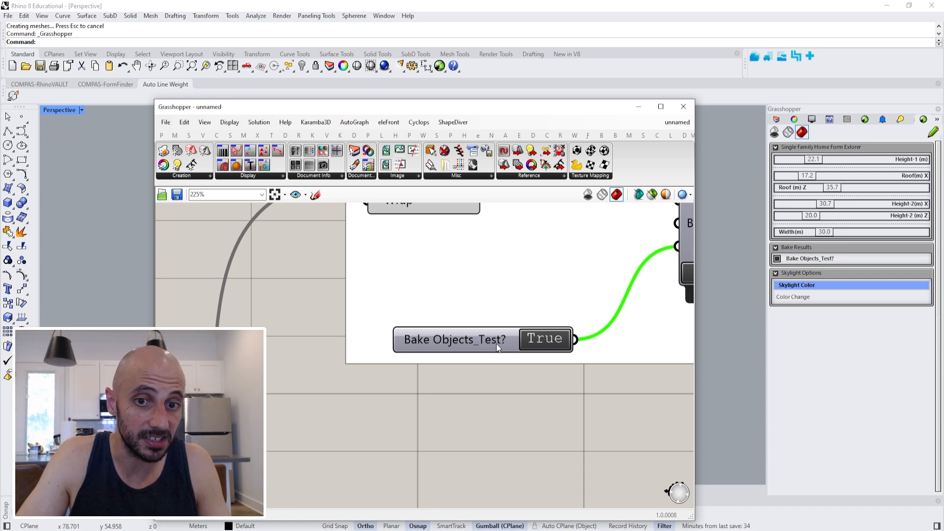
# Append an underscore and a person's name to the name of the slider in the Height-1 group.
pyautogui.scroll(-8, 440, 400)
pyautogui.moveTo(337, 400); pyautogui.dragTo(448, 387, button='right')
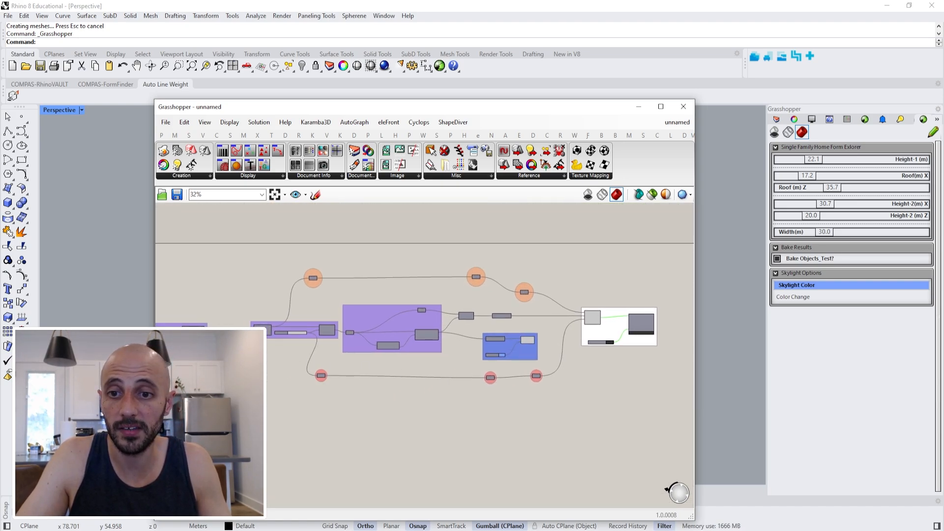
pyautogui.moveTo(320, 367); pyautogui.dragTo(487, 360, button='right')
pyautogui.moveTo(235, 343); pyautogui.dragTo(478, 336, button='right')
pyautogui.scroll(1, 240, 285)
pyautogui.scroll(6, 324, 310)
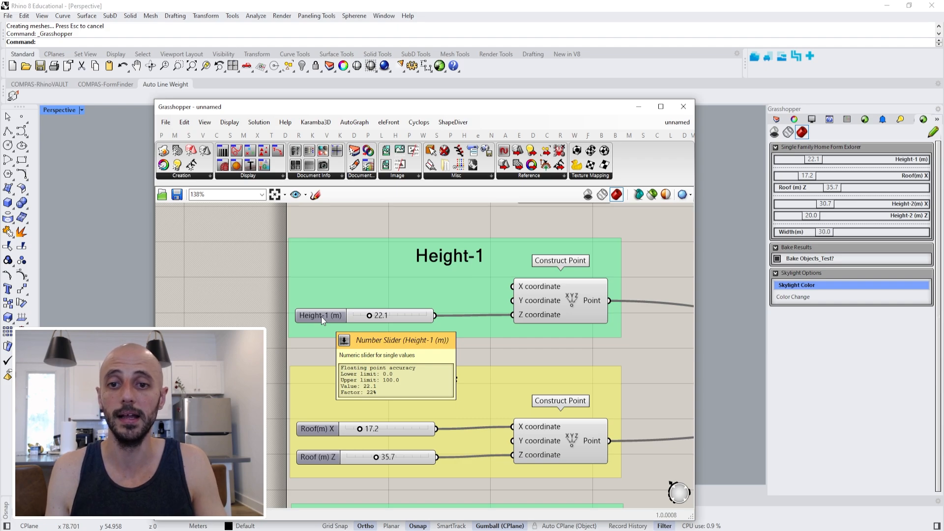
pyautogui.rightClick(321, 316)
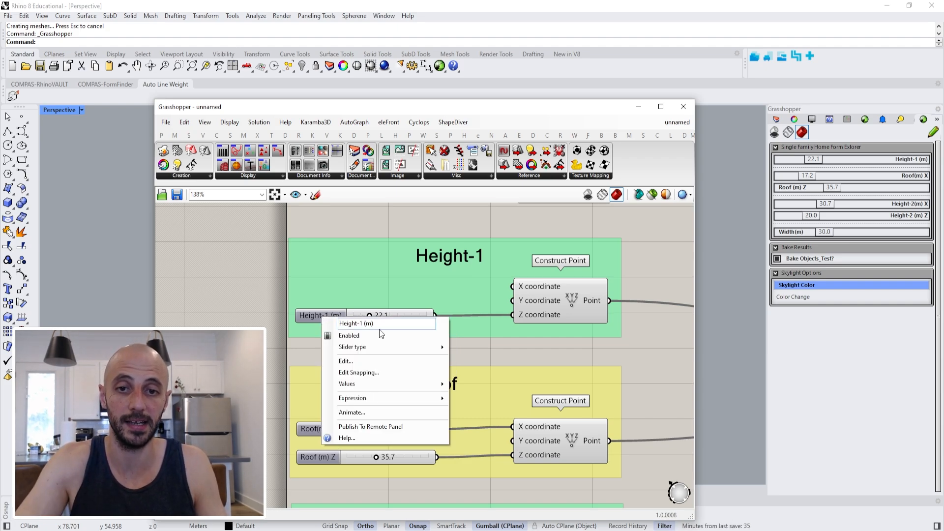
pyautogui.write('_ertunc')
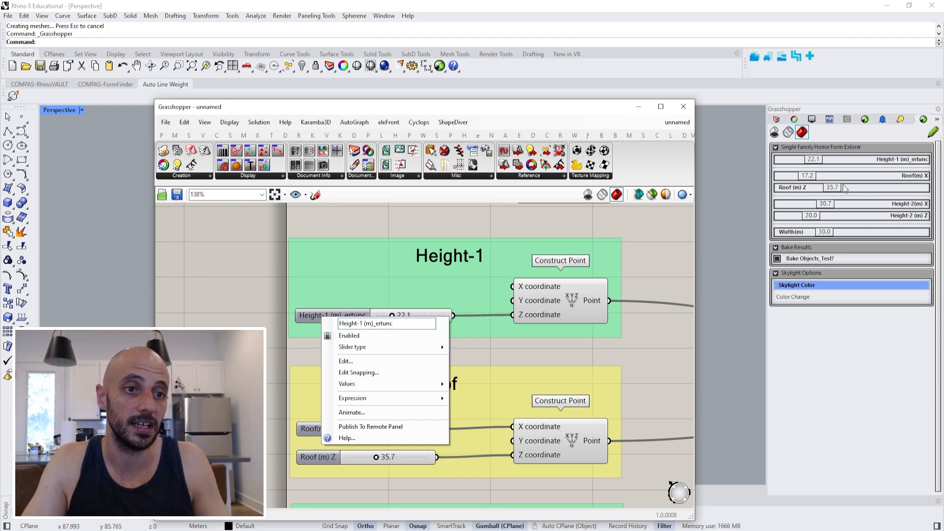
# Remove the added suffix from the slider's name, restoring it to "Height-1 (m)".
pyautogui.press('BackSpace')
pyautogui.press('BackSpace')
pyautogui.press('BackSpace')
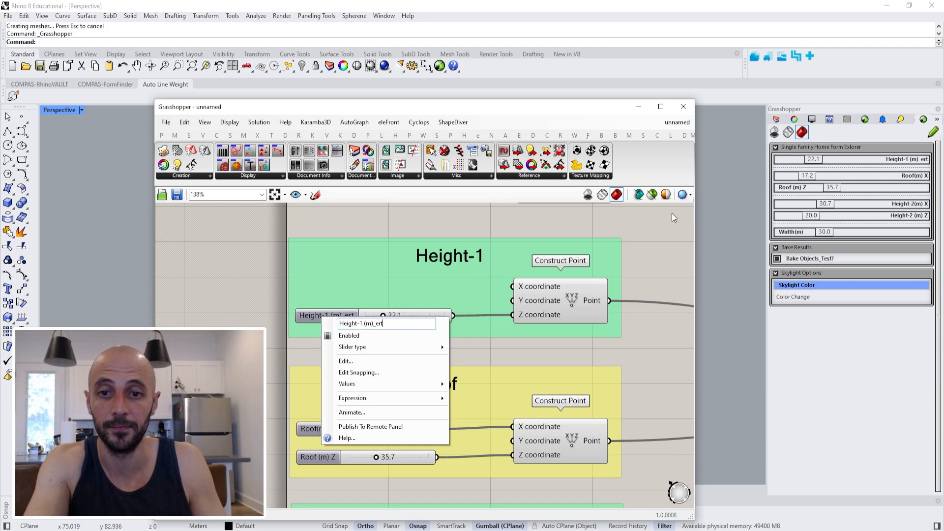
pyautogui.press('BackSpace')
pyautogui.press('BackSpace')
pyautogui.press('BackSpace')
pyautogui.press('BackSpace')
pyautogui.click(371, 219)
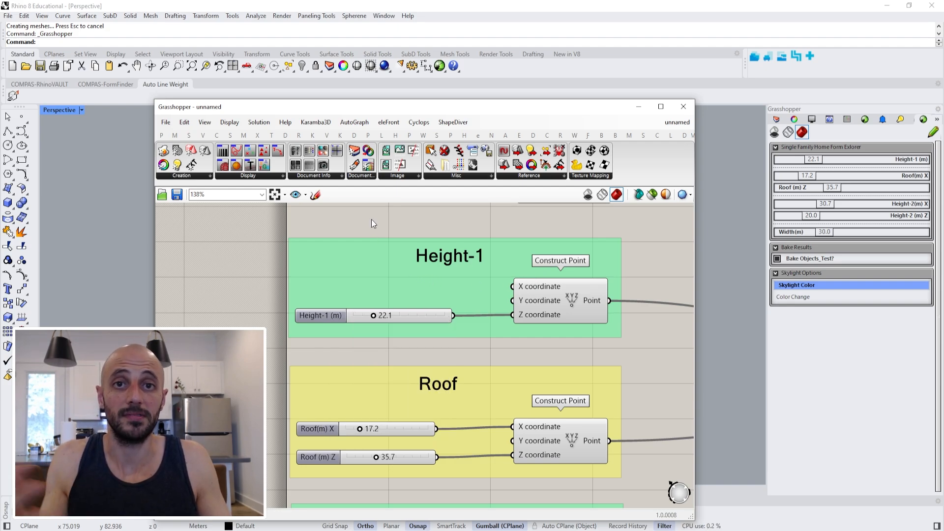